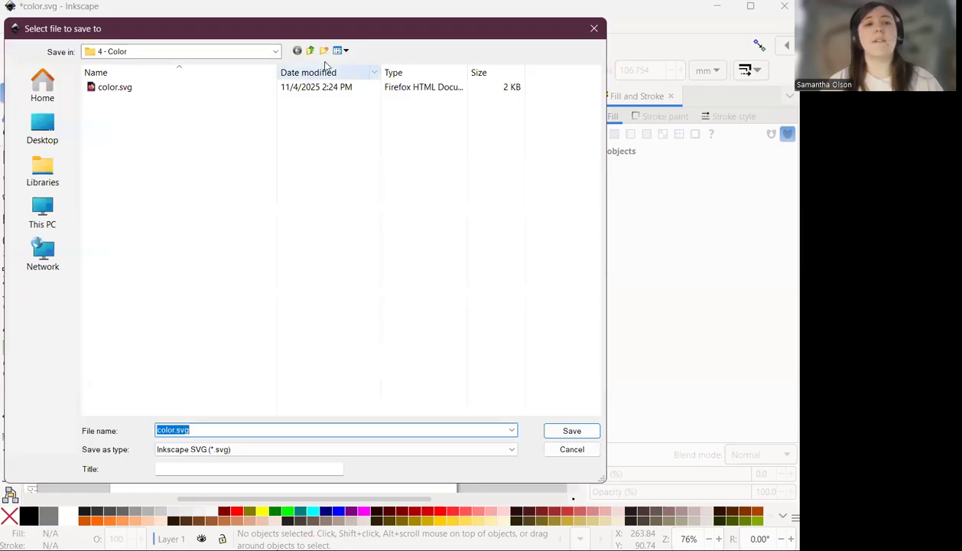
Save the drawing as color.svg in the "4 - Color" folder inside Digi Art, replacing the existing file
{"action": "left_click", "coordinate": [308, 50]}
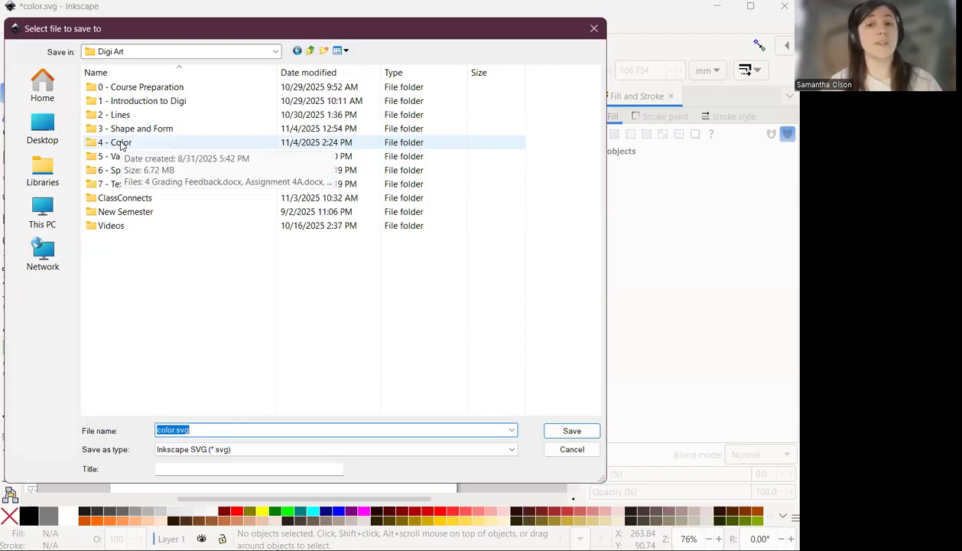
{"action": "double_click", "coordinate": [120, 143]}
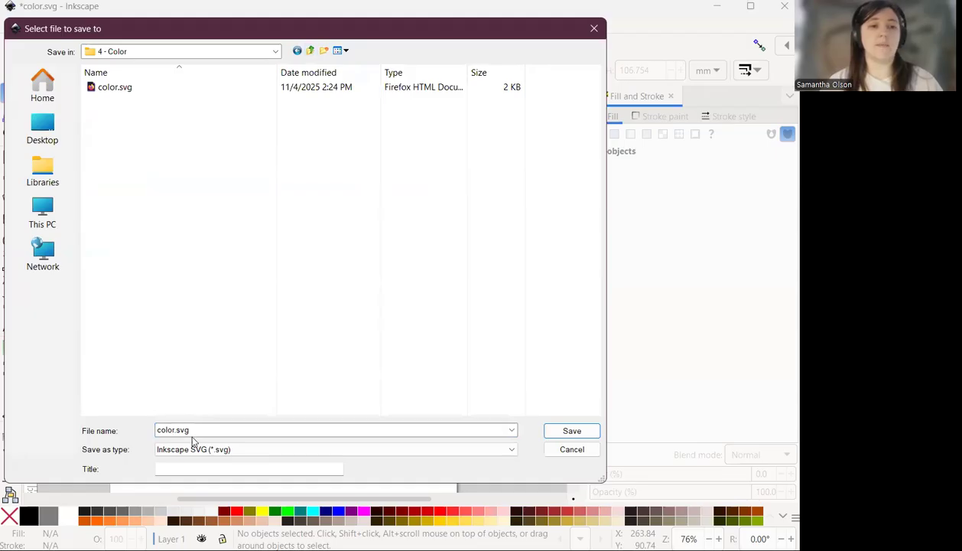
{"action": "left_click", "coordinate": [127, 88]}
{"action": "left_click", "coordinate": [572, 431]}
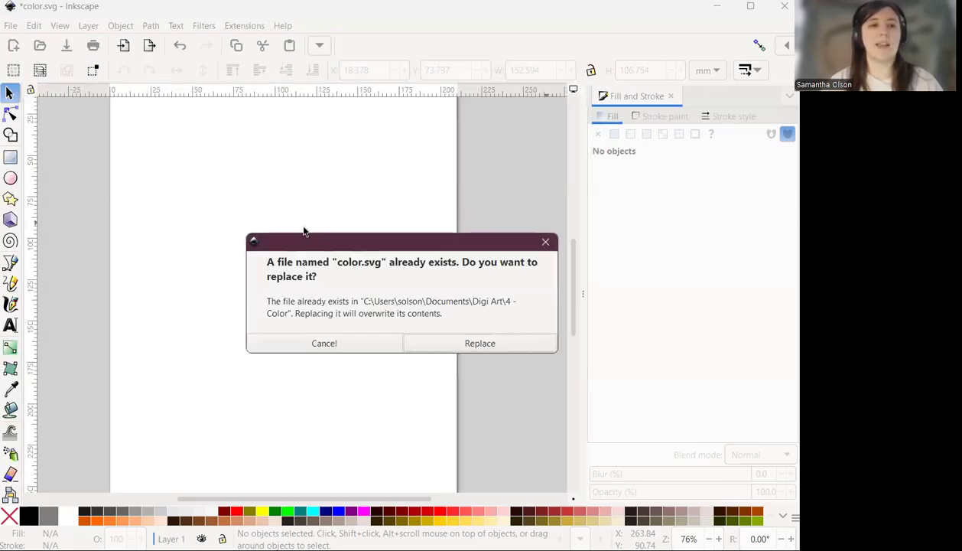
{"action": "left_click", "coordinate": [470, 344]}
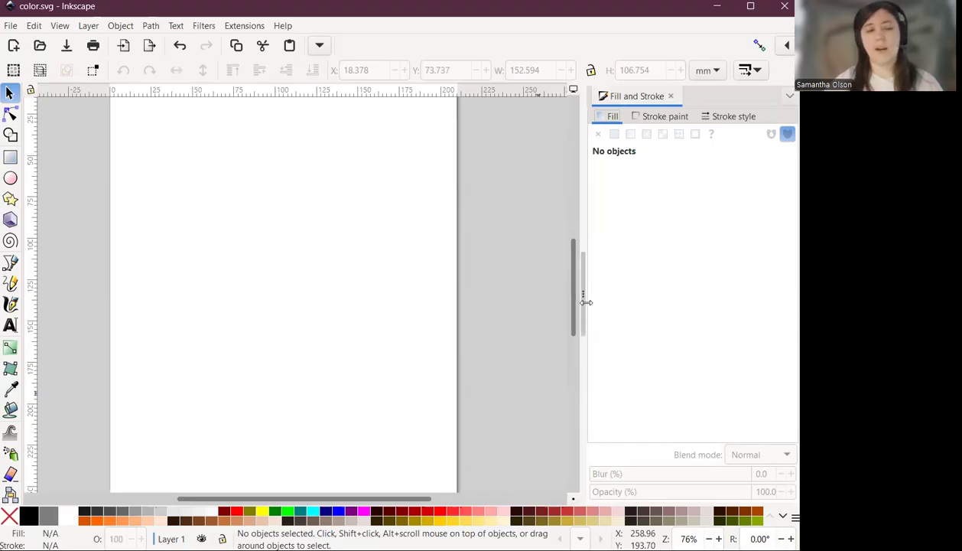
Set up the Calligraphy tool with the Marker preset and a width of 30 px
{"action": "left_click", "coordinate": [11, 305]}
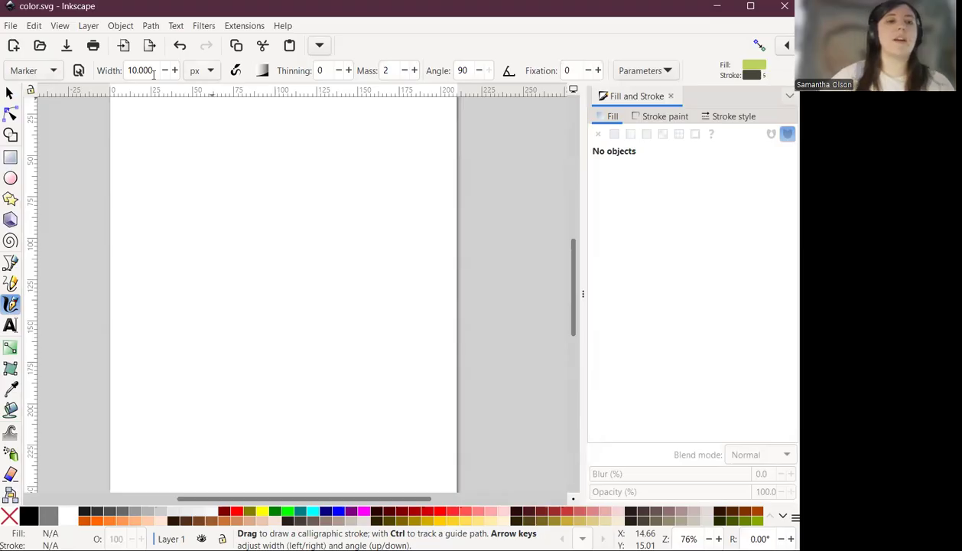
{"action": "left_click", "coordinate": [210, 70]}
{"action": "left_click", "coordinate": [211, 71]}
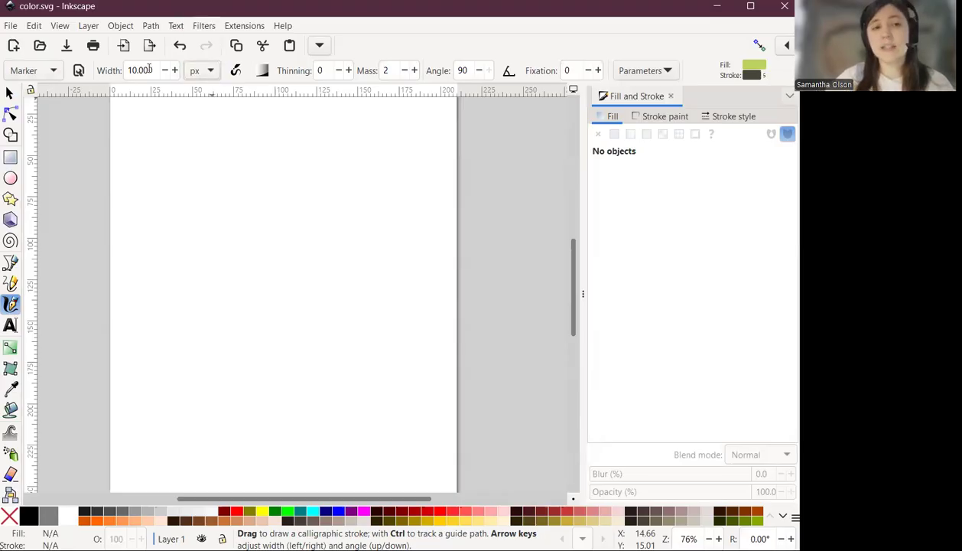
{"action": "left_click_drag", "start_coordinate": [153, 70], "coordinate": [126, 70]}
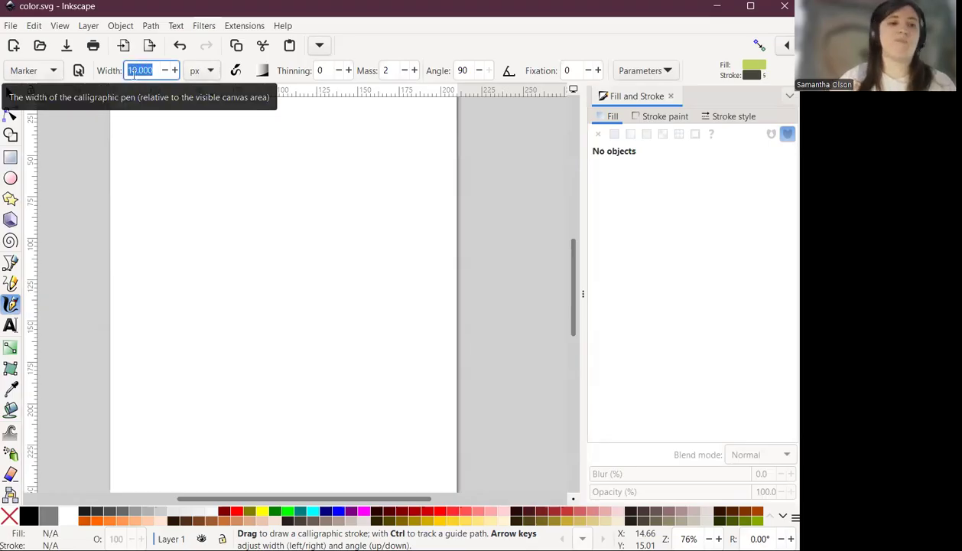
{"action": "type", "text": "30"}
{"action": "key", "text": "Return"}
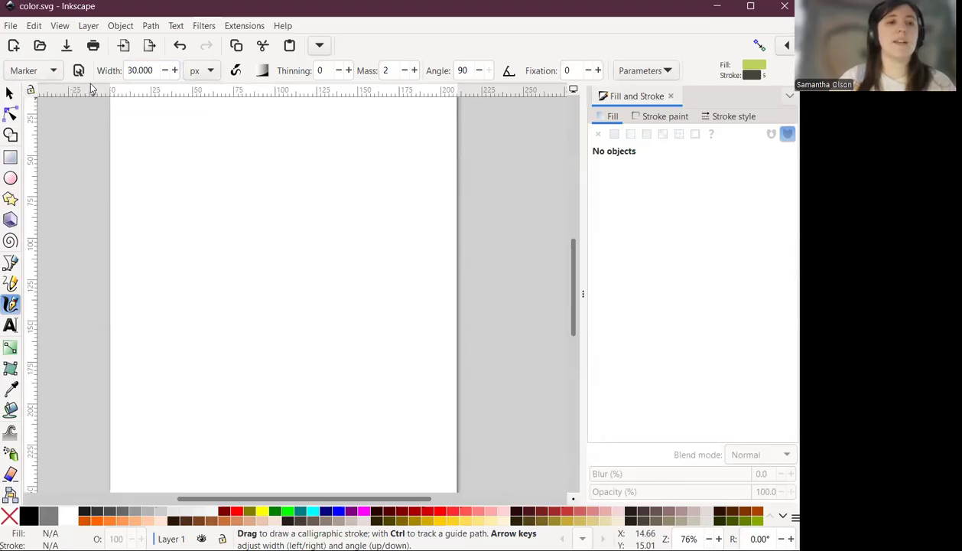
{"action": "left_click", "coordinate": [54, 71]}
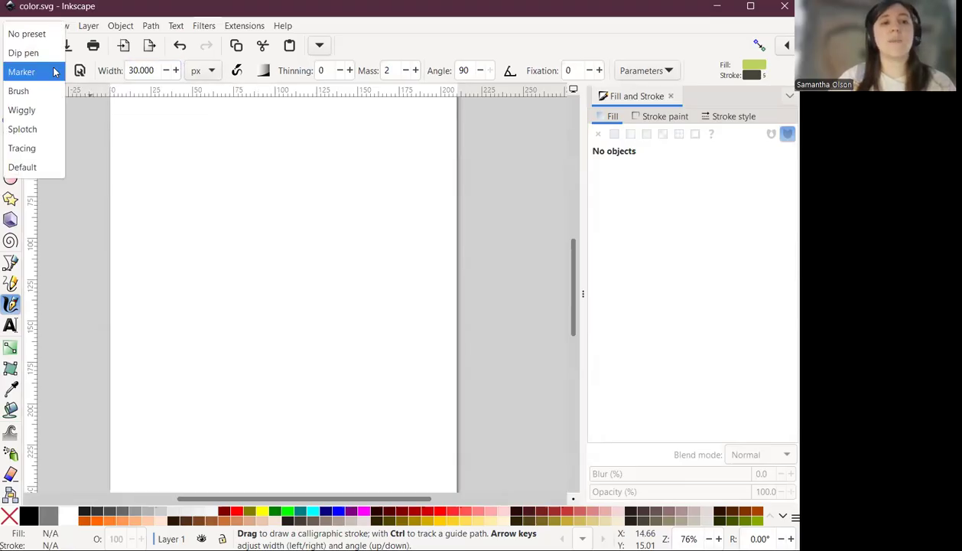
{"action": "left_click", "coordinate": [31, 72]}
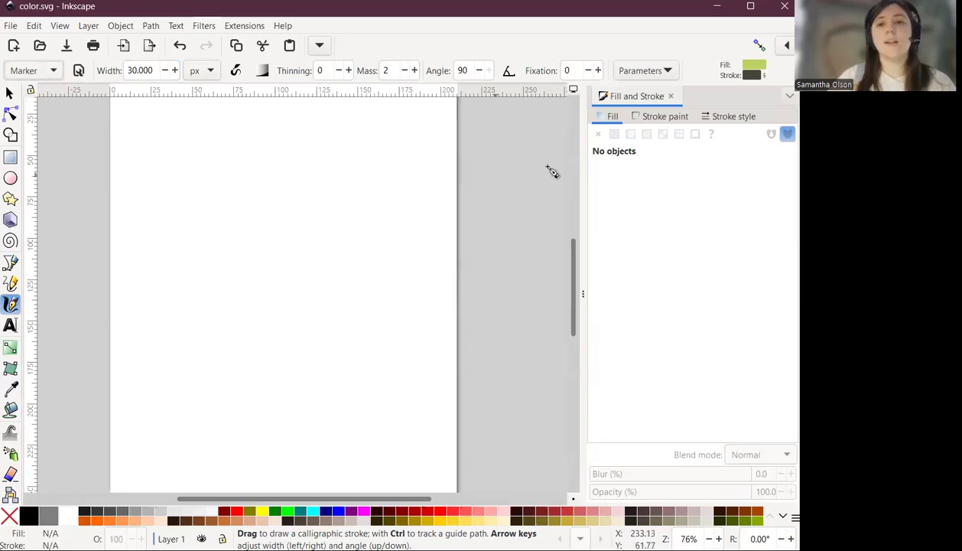
Draw four horizontal marker lines, about 170 to 180 mm long, evenly spaced down the page
{"action": "left_click_drag", "start_coordinate": [140, 176], "coordinate": [406, 180]}
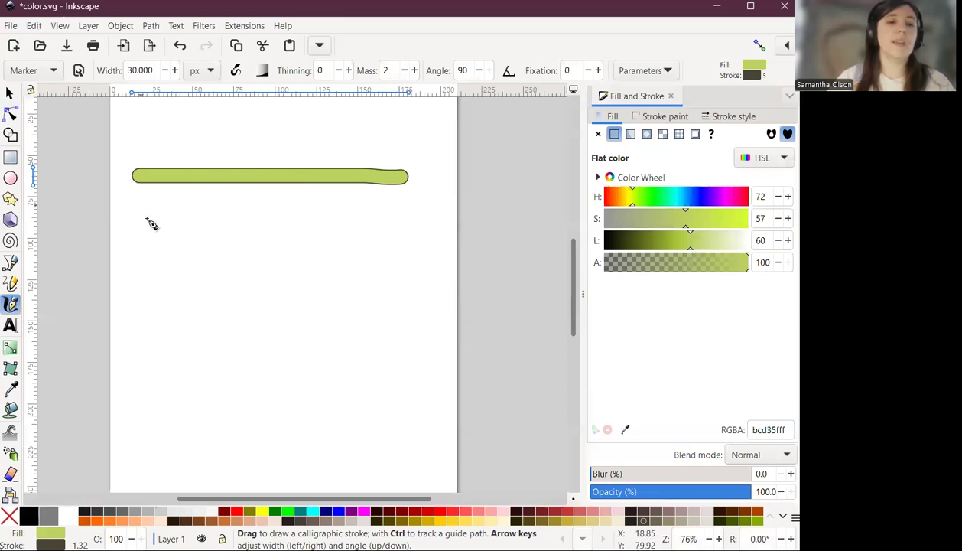
{"action": "left_click_drag", "start_coordinate": [135, 236], "coordinate": [425, 241]}
{"action": "left_click_drag", "start_coordinate": [136, 293], "coordinate": [426, 298]}
{"action": "left_click_drag", "start_coordinate": [136, 351], "coordinate": [433, 357]}
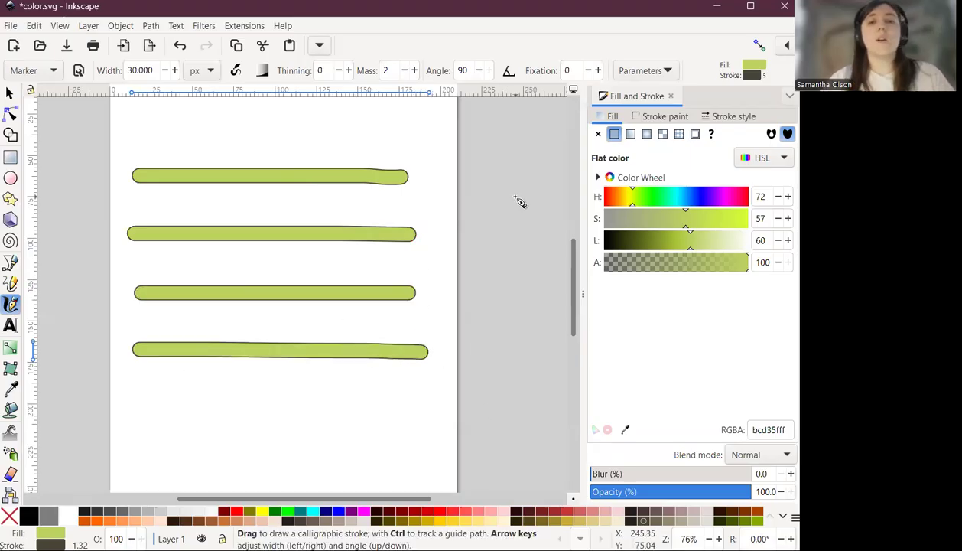
Set the outline width of the topmost line to 15 px
{"action": "left_click", "coordinate": [9, 93]}
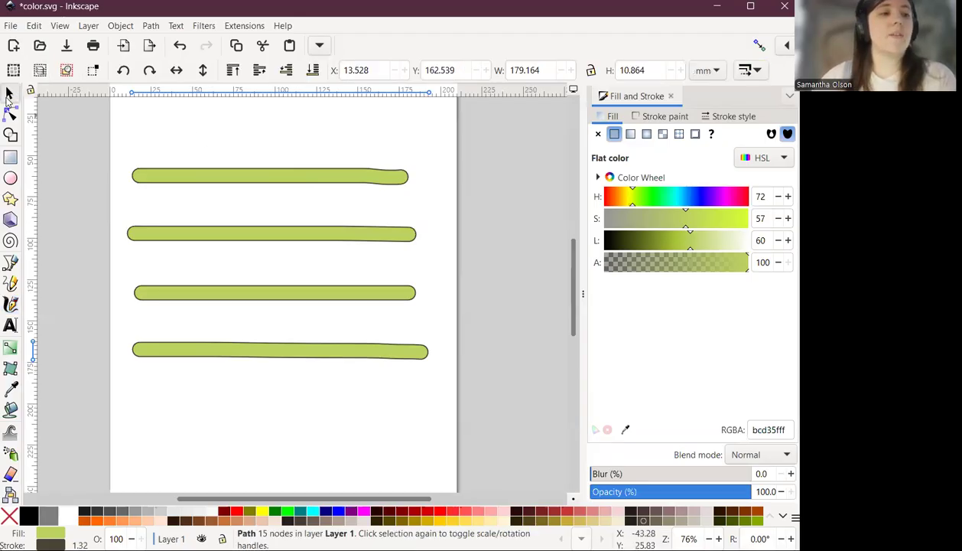
{"action": "left_click", "coordinate": [253, 174]}
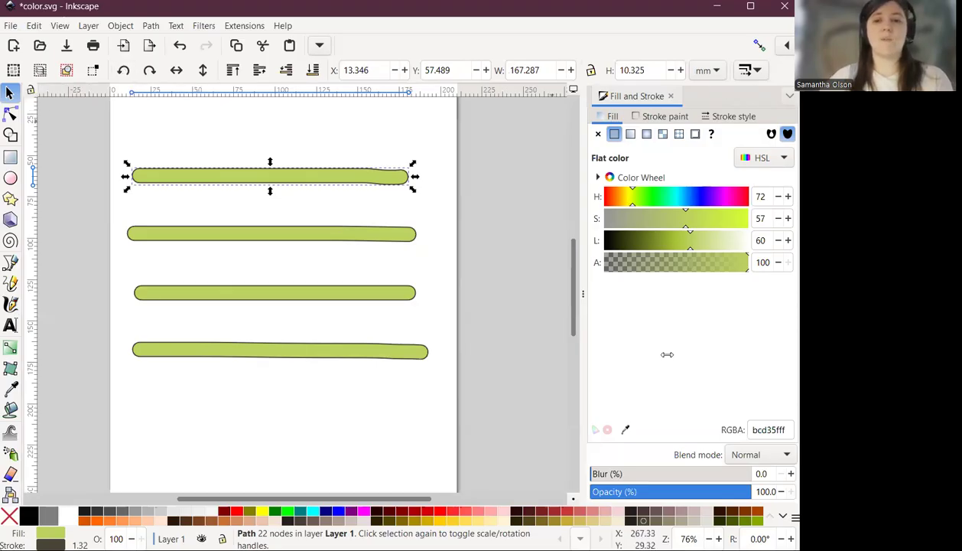
{"action": "left_click", "coordinate": [122, 26]}
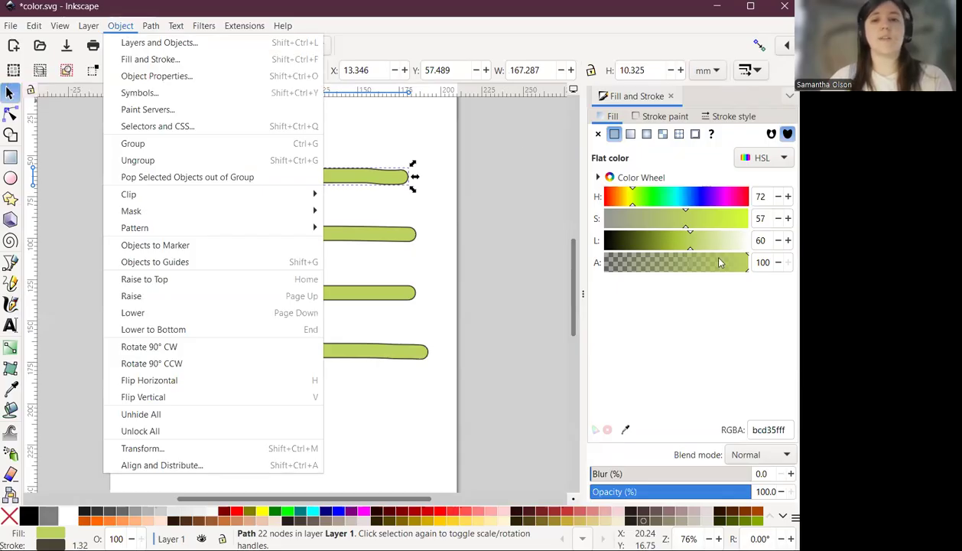
{"action": "left_click", "coordinate": [681, 346]}
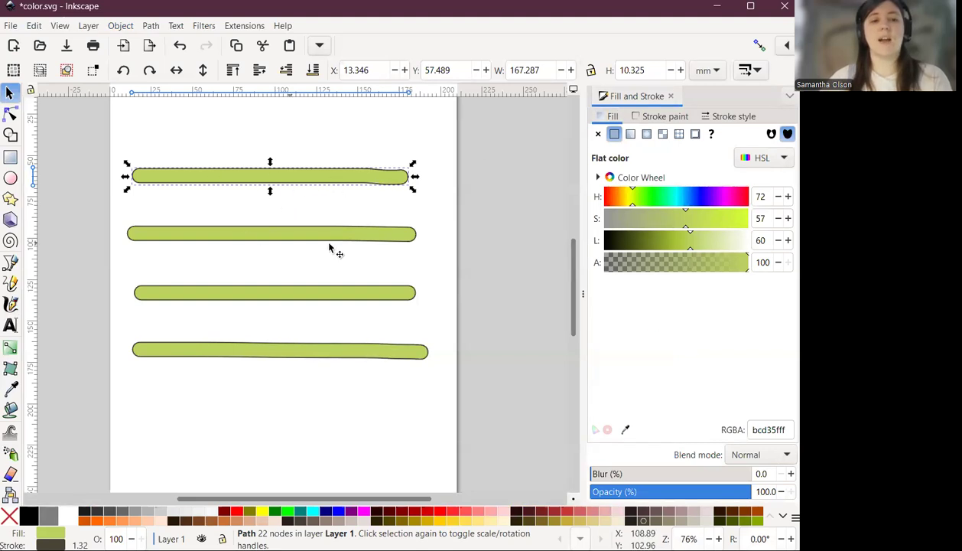
{"action": "left_click", "coordinate": [662, 117]}
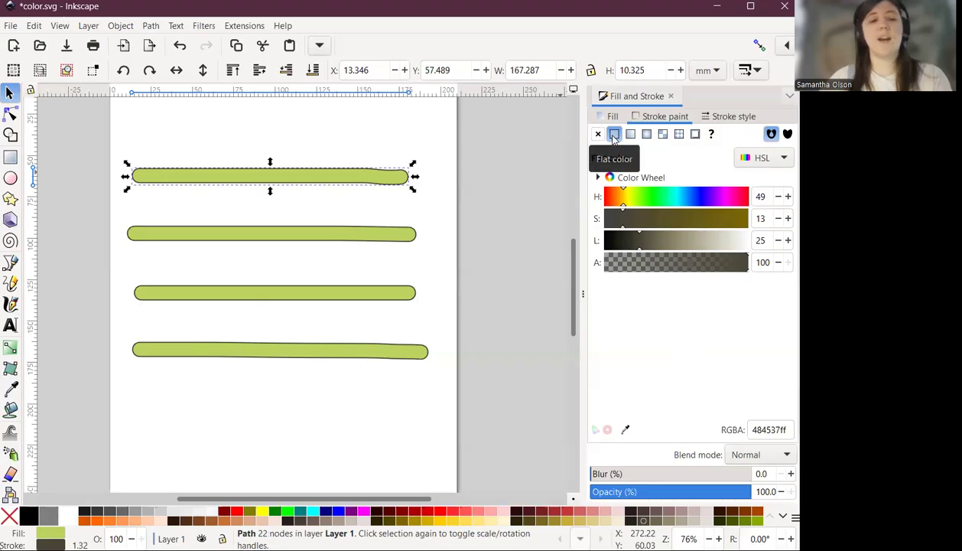
{"action": "left_click", "coordinate": [733, 116]}
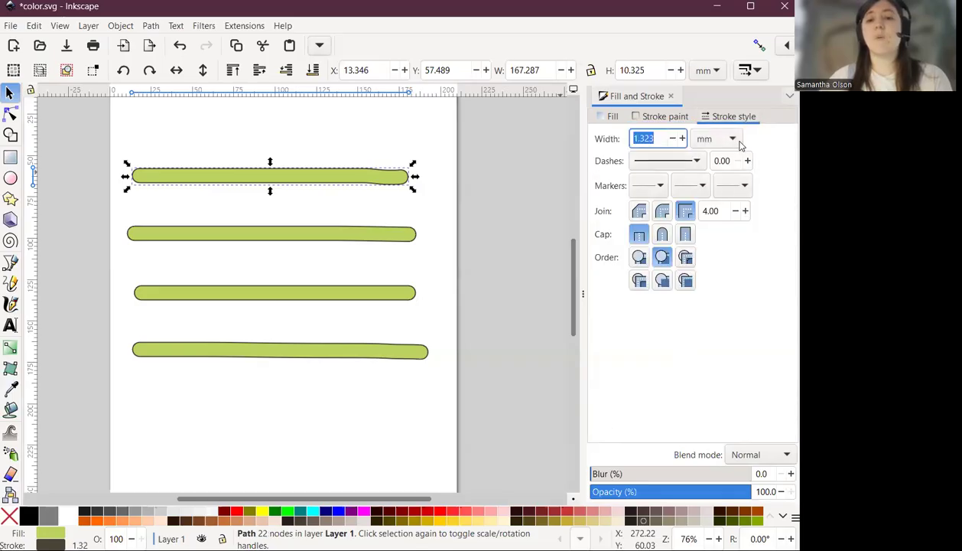
{"action": "left_click", "coordinate": [724, 140]}
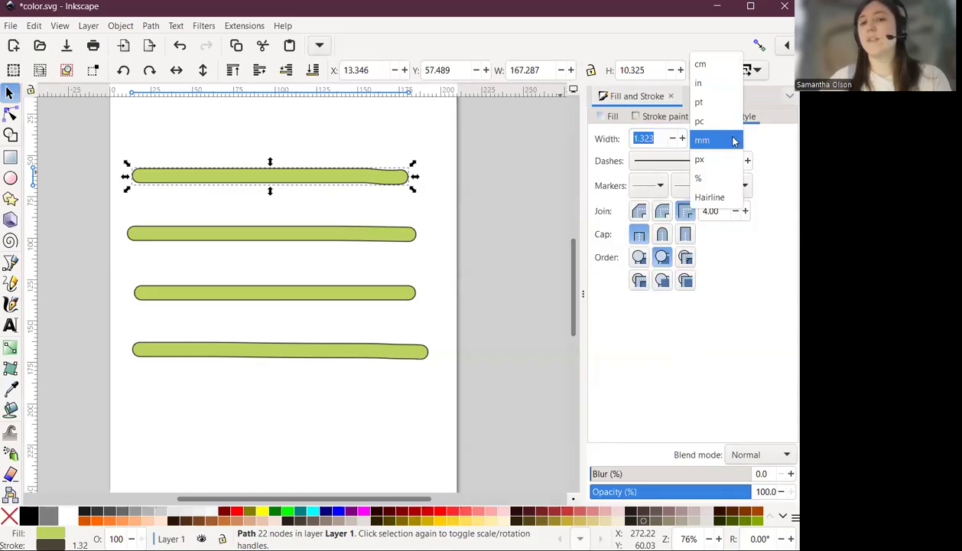
{"action": "left_click", "coordinate": [723, 159]}
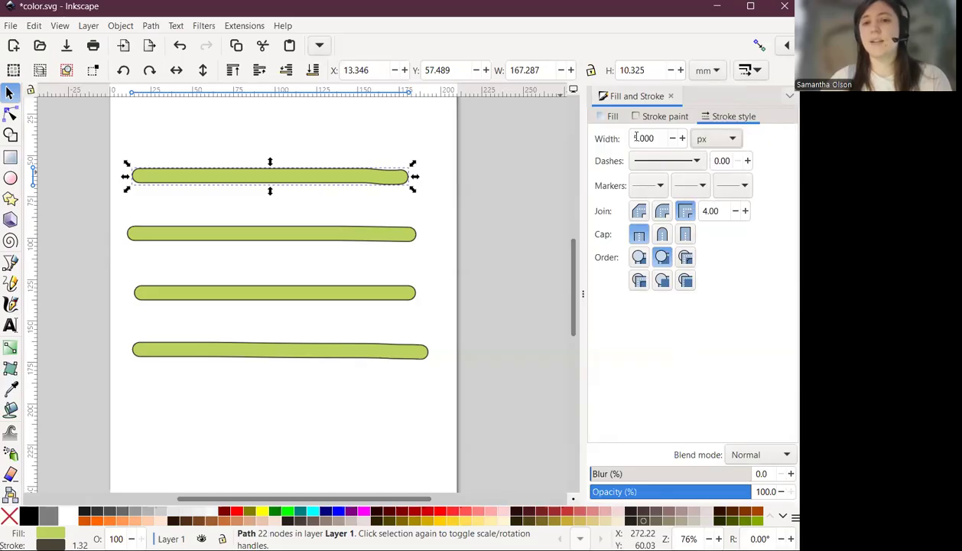
{"action": "left_click_drag", "start_coordinate": [656, 138], "coordinate": [633, 138]}
{"action": "type", "text": "15"}
{"action": "key", "text": "Return"}
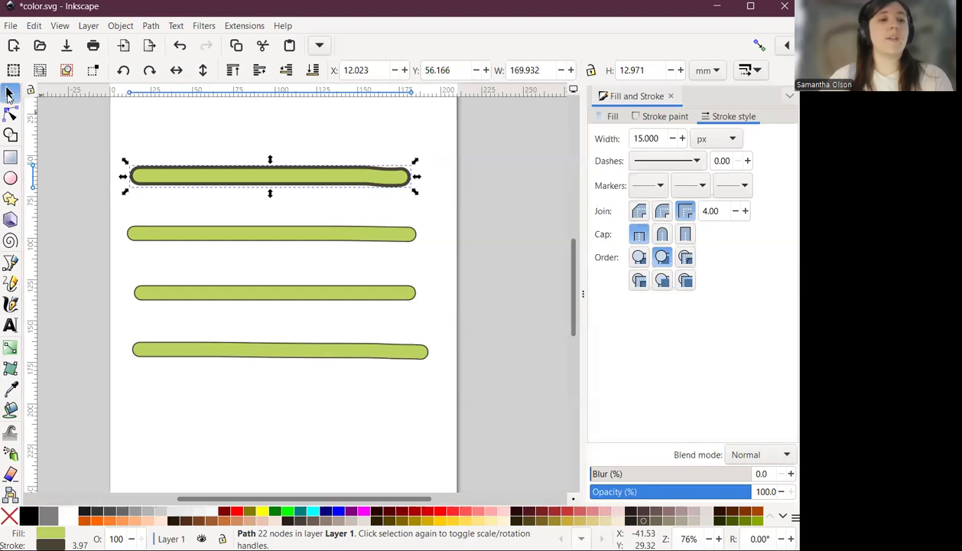
Select the lower three lines together, set their outline width to 15 px, and deselect them
{"action": "left_click", "coordinate": [152, 150]}
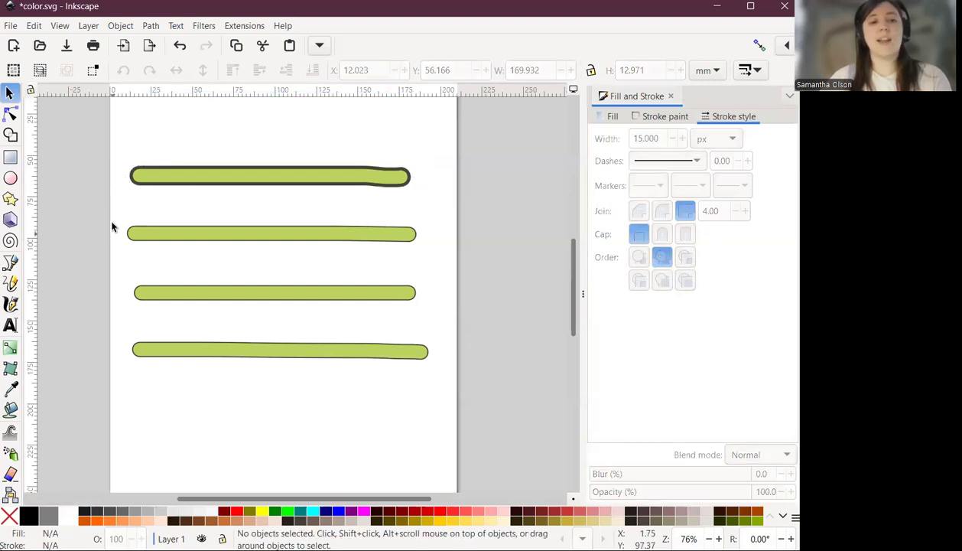
{"action": "left_click_drag", "start_coordinate": [111, 212], "coordinate": [448, 380]}
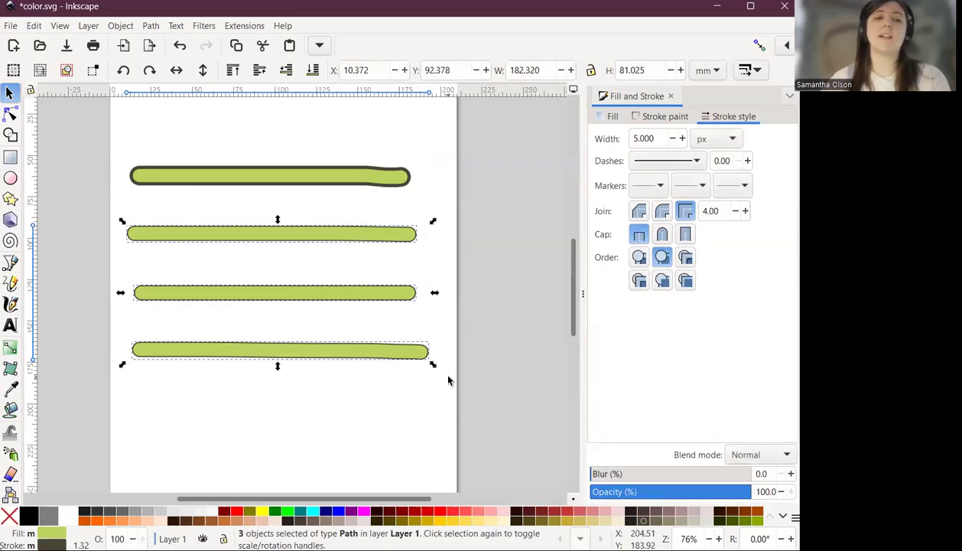
{"action": "left_click", "coordinate": [610, 119]}
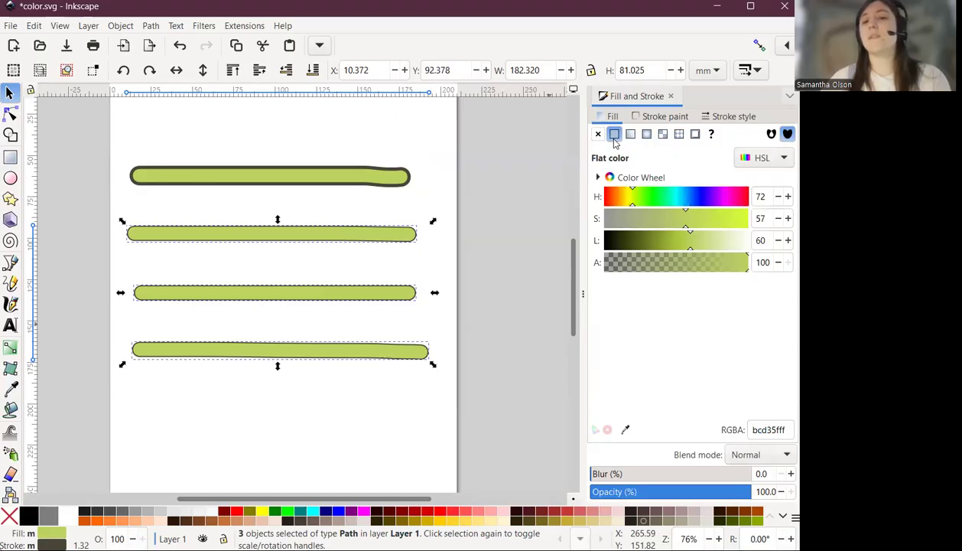
{"action": "left_click", "coordinate": [651, 120]}
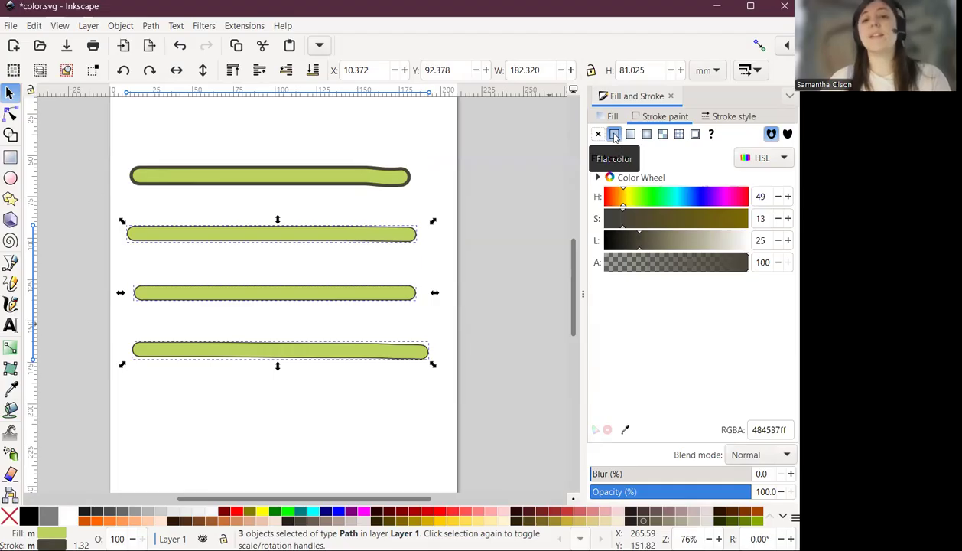
{"action": "left_click", "coordinate": [730, 116]}
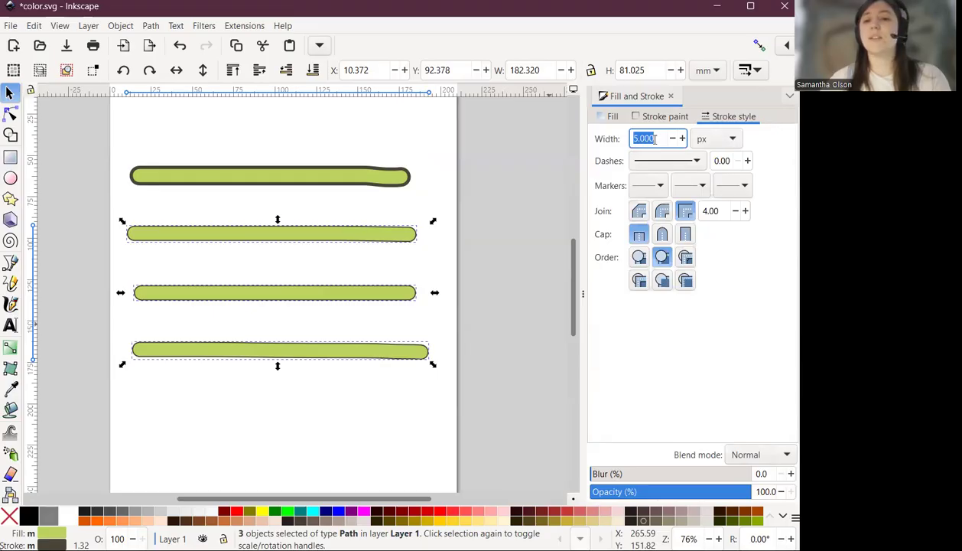
{"action": "type", "text": "15"}
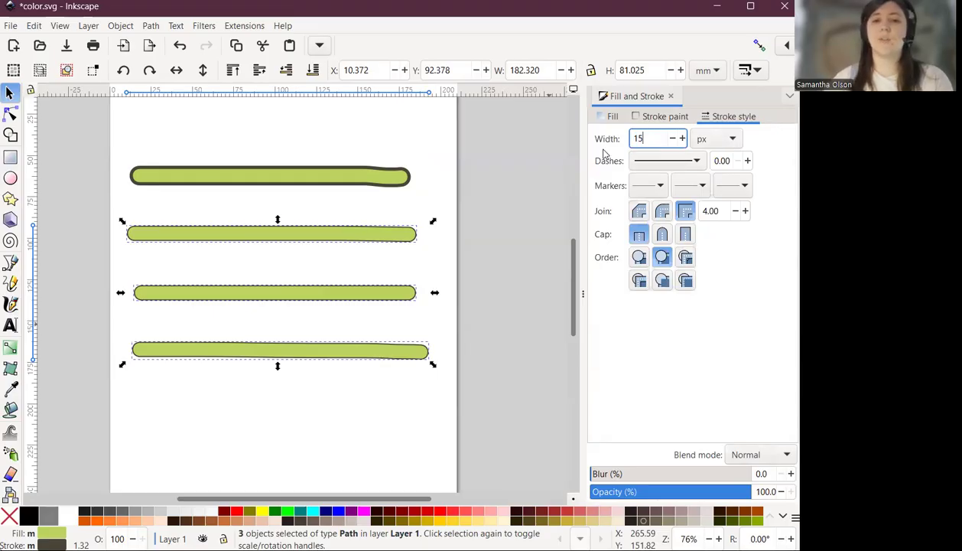
{"action": "key", "text": "Return"}
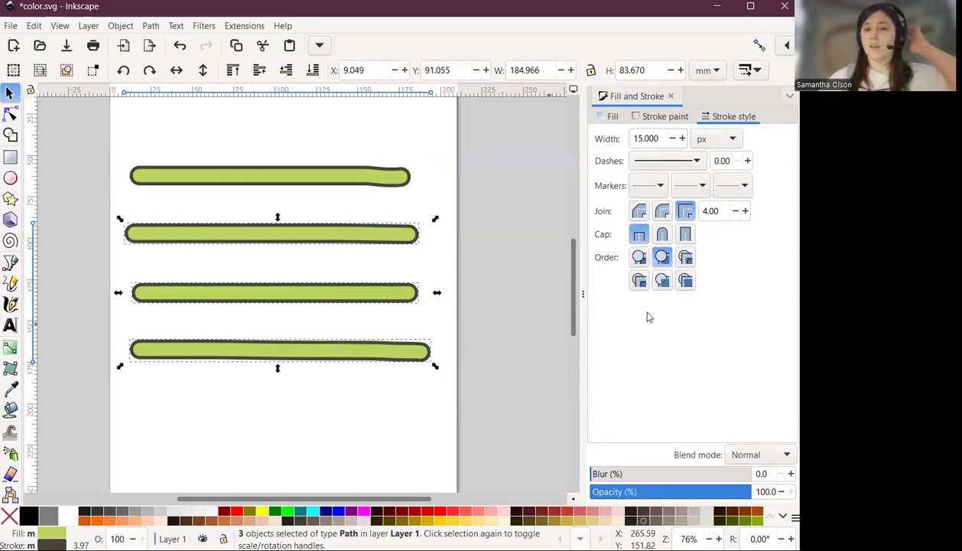
{"action": "left_click", "coordinate": [528, 270]}
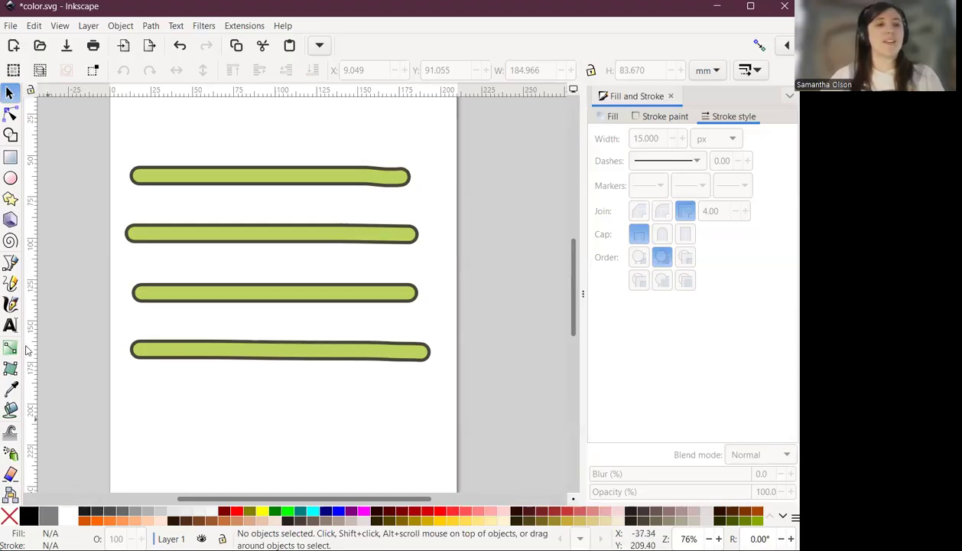
Check the show/hide settings of the interface to see whether the color palette is enabled
{"action": "left_click", "coordinate": [60, 27]}
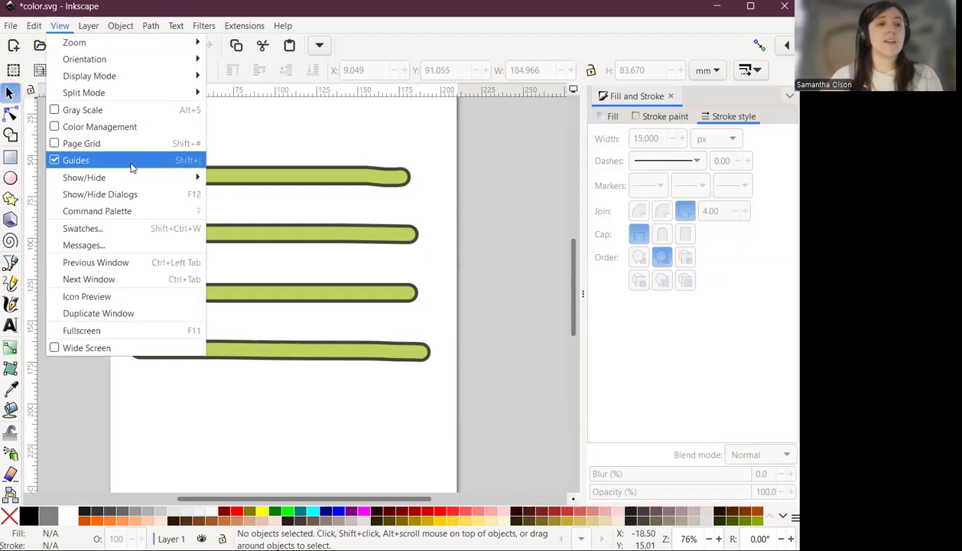
{"action": "mouse_move", "coordinate": [130, 178]}
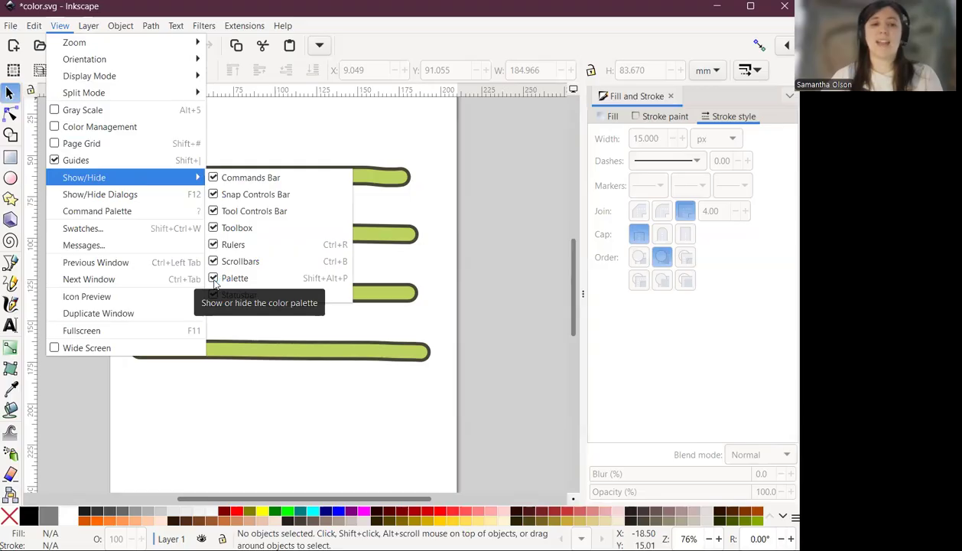
{"action": "left_click", "coordinate": [520, 249]}
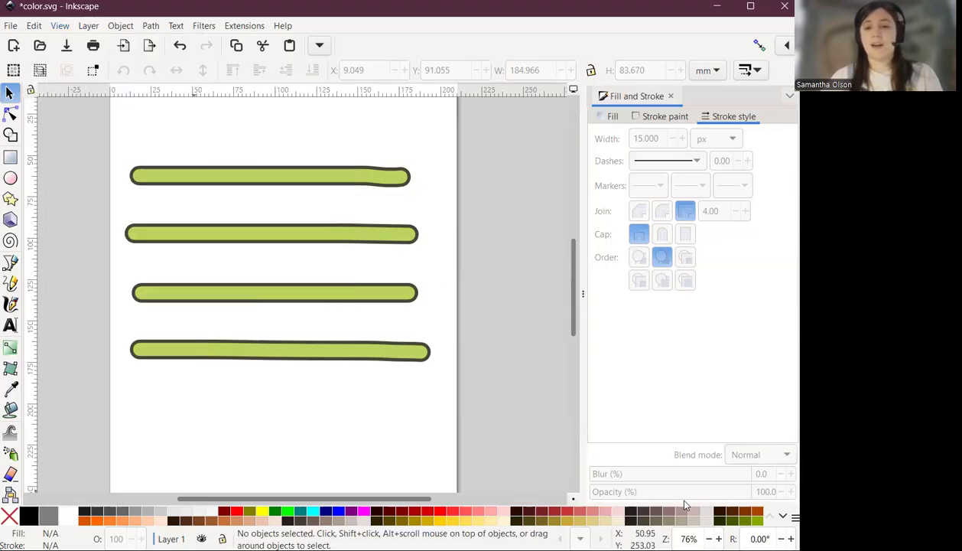
Try a magenta fill on the topmost line, and replace it with a golden ochre swatch from the palette
{"action": "left_click", "coordinate": [226, 179]}
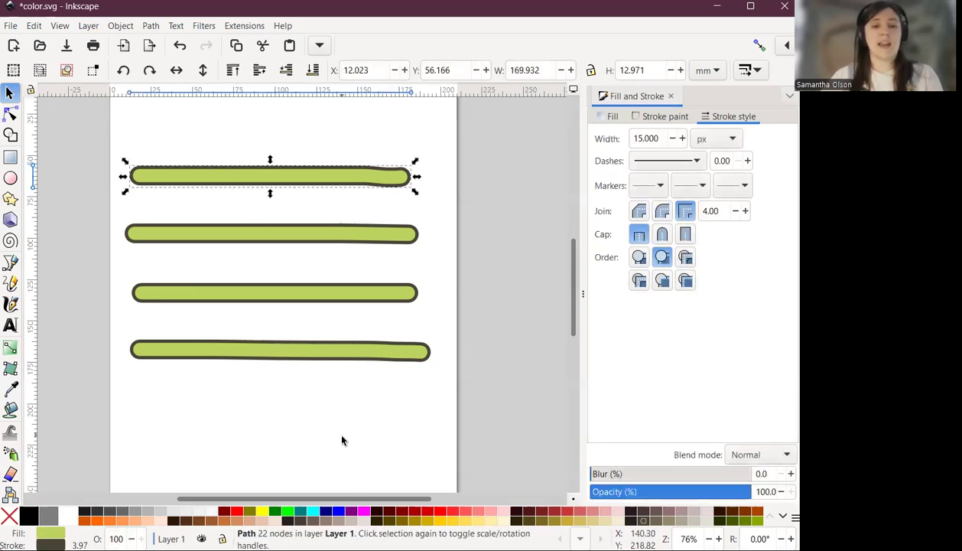
{"action": "left_click", "coordinate": [364, 511]}
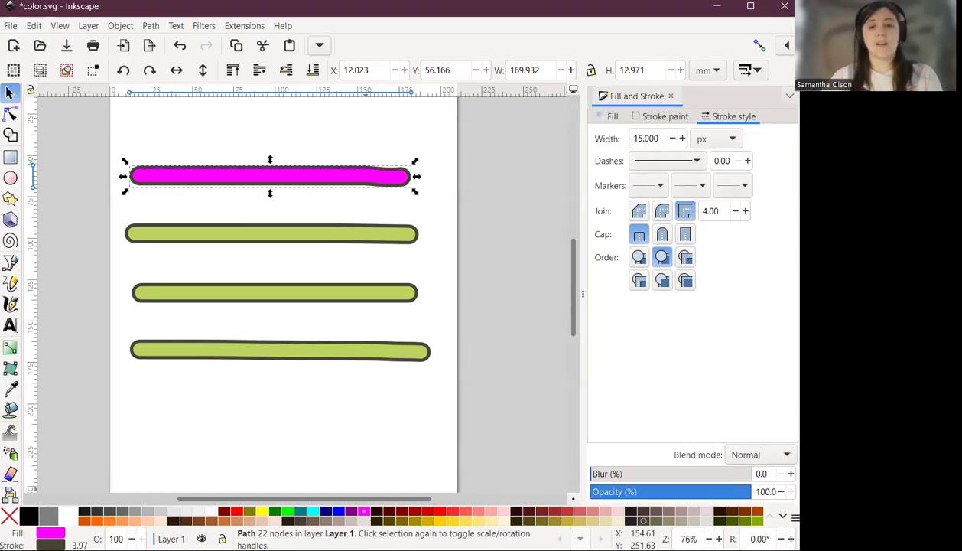
{"action": "left_click", "coordinate": [463, 521]}
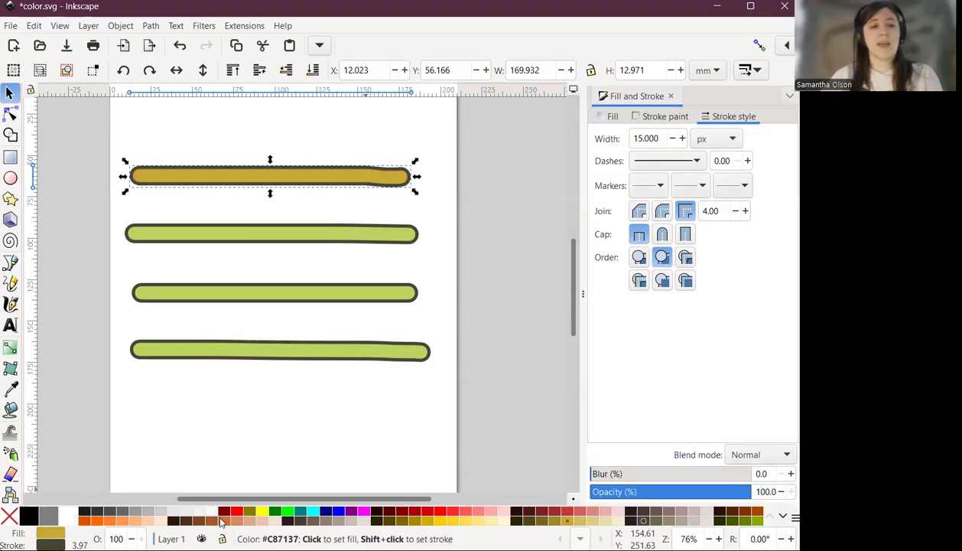
Try a light orange #FF9955, a red and a muted #916F6F swatch as the topmost line's fill
{"action": "left_click", "coordinate": [117, 520]}
{"action": "left_click", "coordinate": [118, 523]}
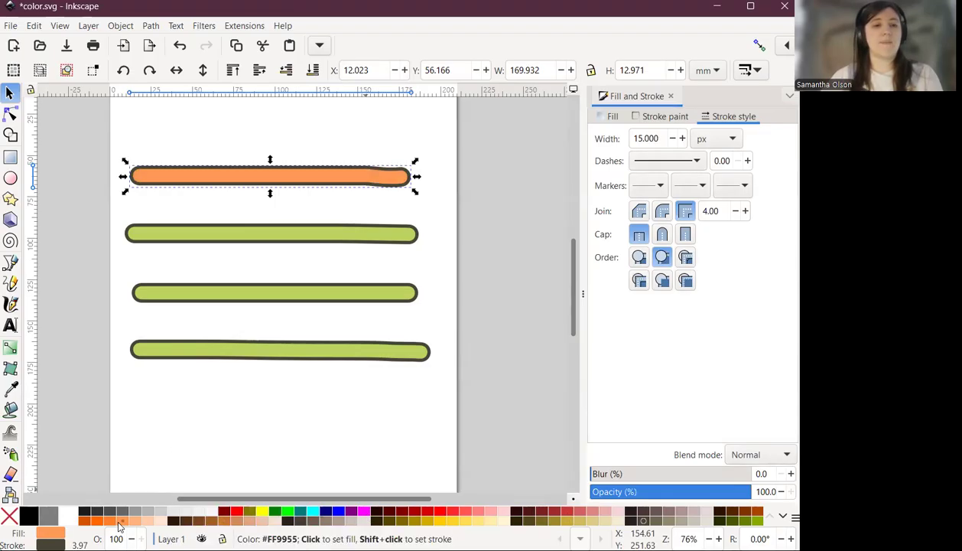
{"action": "left_click", "coordinate": [557, 512]}
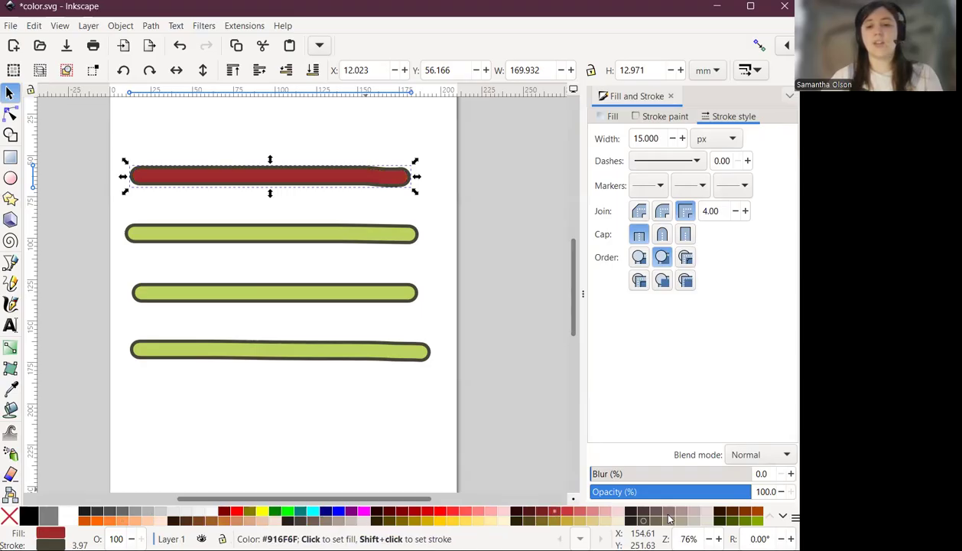
{"action": "left_click", "coordinate": [667, 514]}
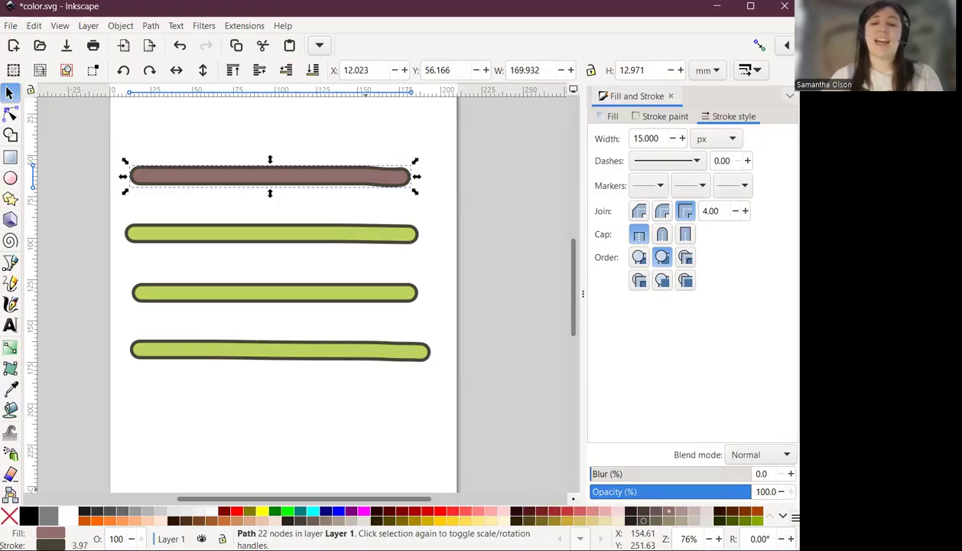
Switch the color palette to Blues and browse its rows of swatches
{"action": "left_click", "coordinate": [796, 517]}
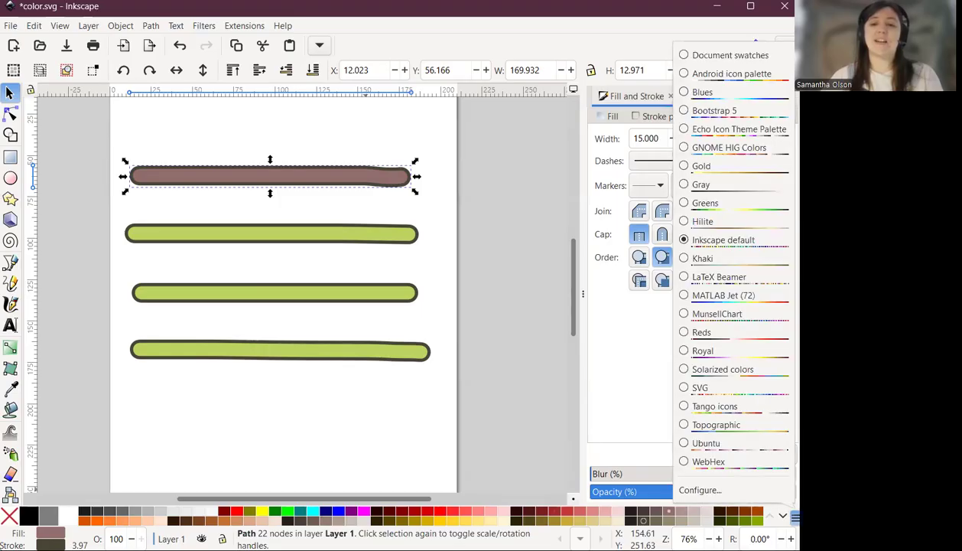
{"action": "left_click", "coordinate": [685, 93]}
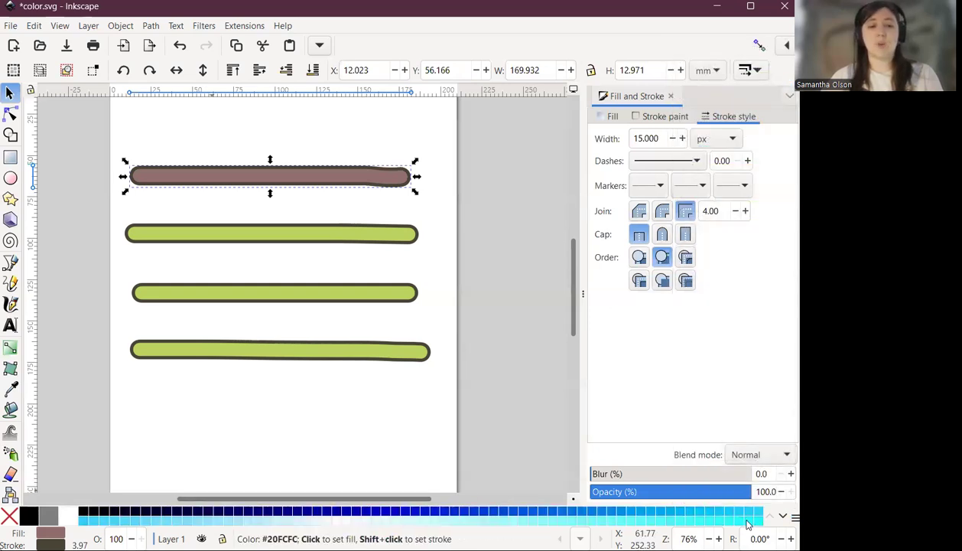
{"action": "left_click", "coordinate": [783, 516]}
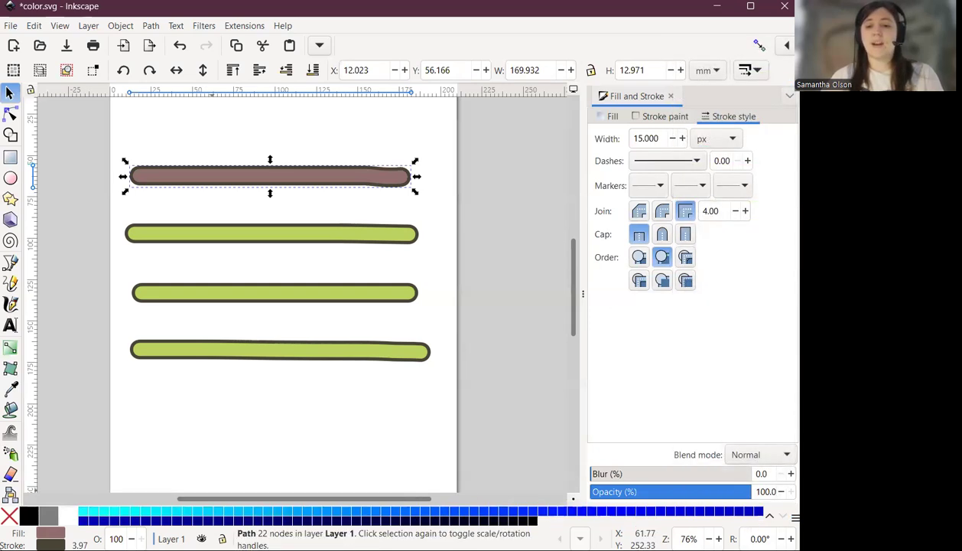
{"action": "left_click", "coordinate": [770, 516]}
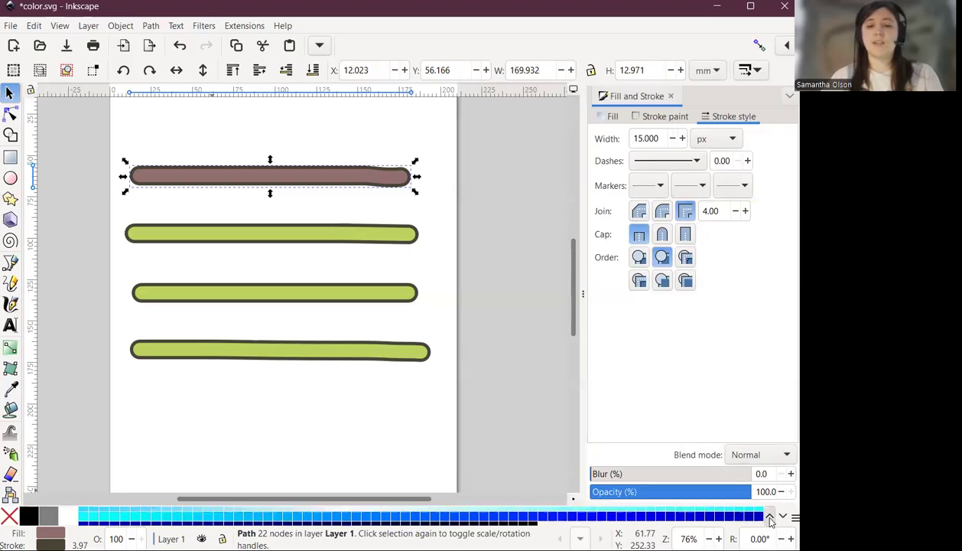
Change the color palette to Khaki and look through its swatches
{"action": "left_click", "coordinate": [795, 517]}
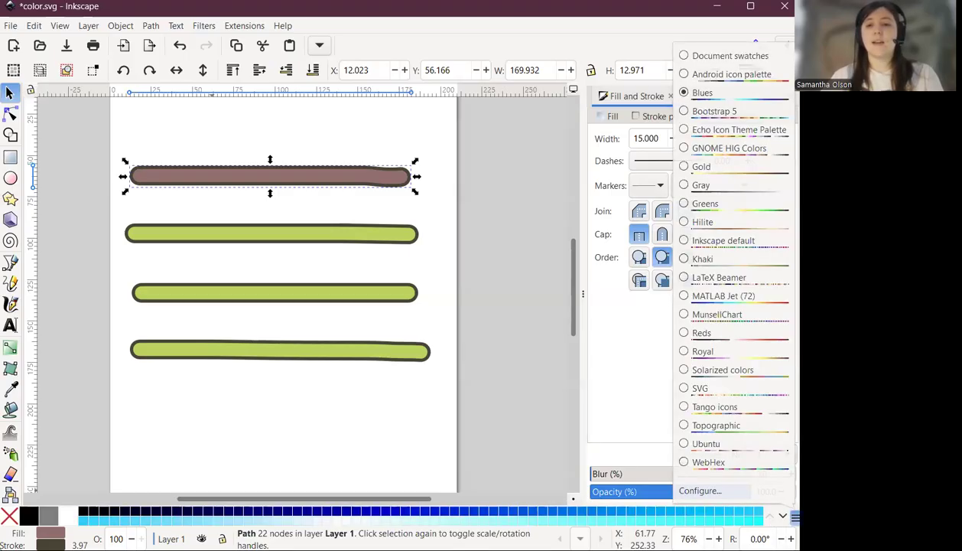
{"action": "left_click", "coordinate": [722, 260]}
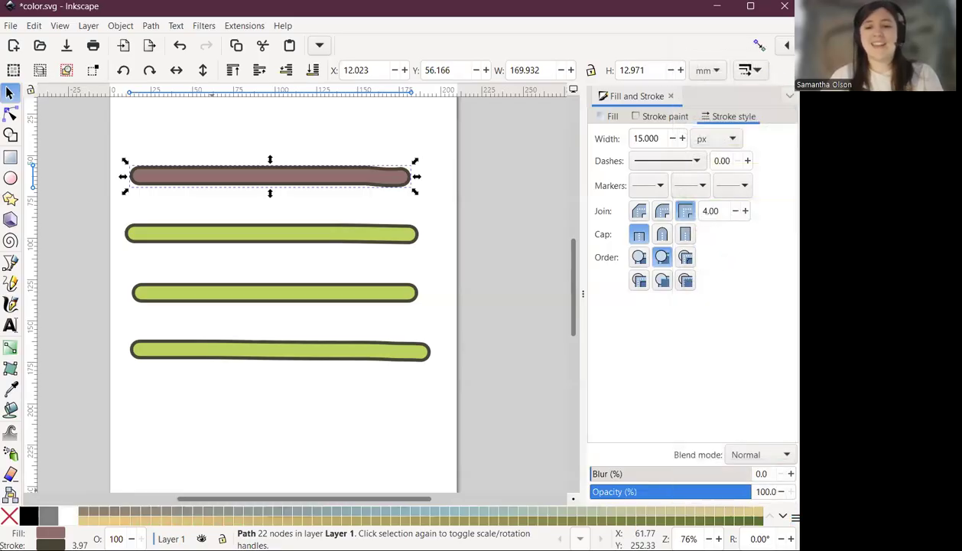
{"action": "left_click", "coordinate": [783, 516]}
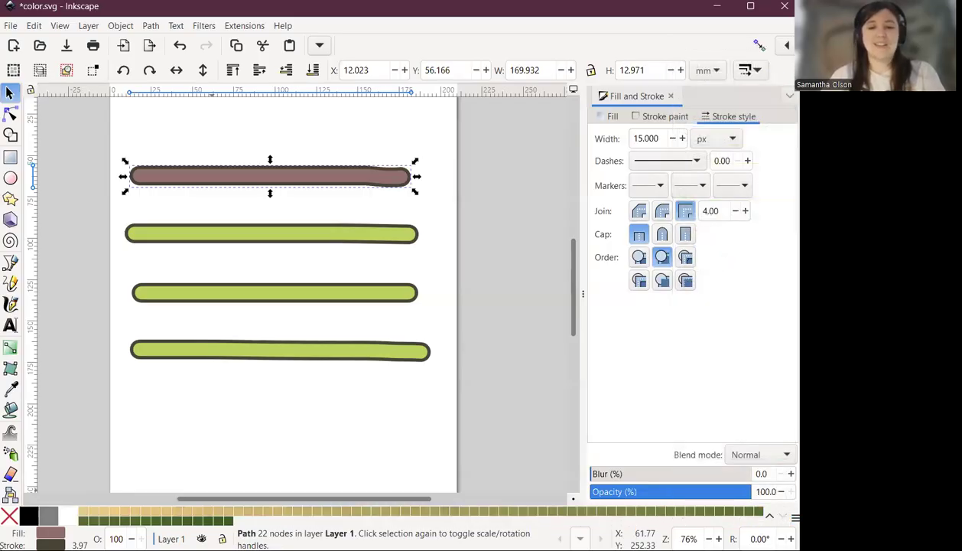
{"action": "left_click", "coordinate": [769, 514]}
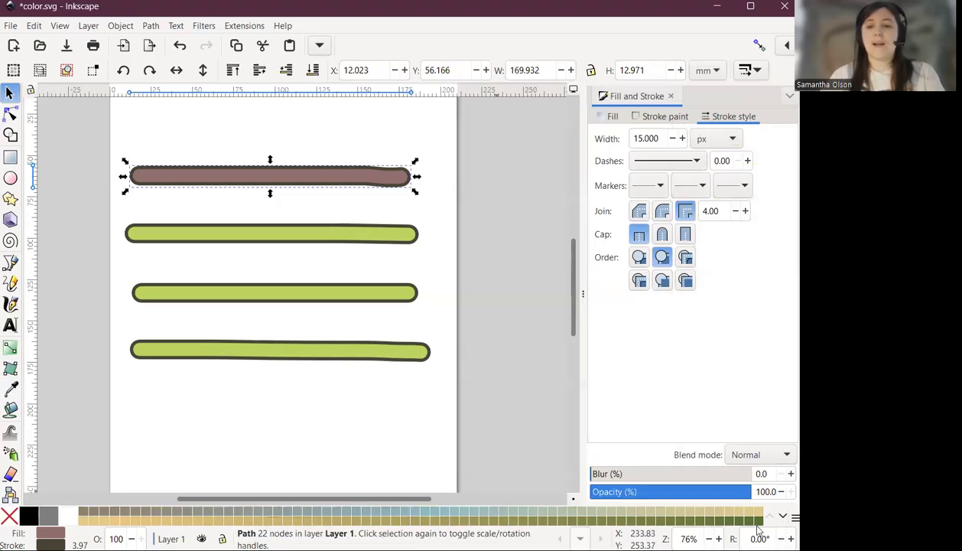
Load the Royal color palette and view its further swatch rows
{"action": "left_click", "coordinate": [795, 517]}
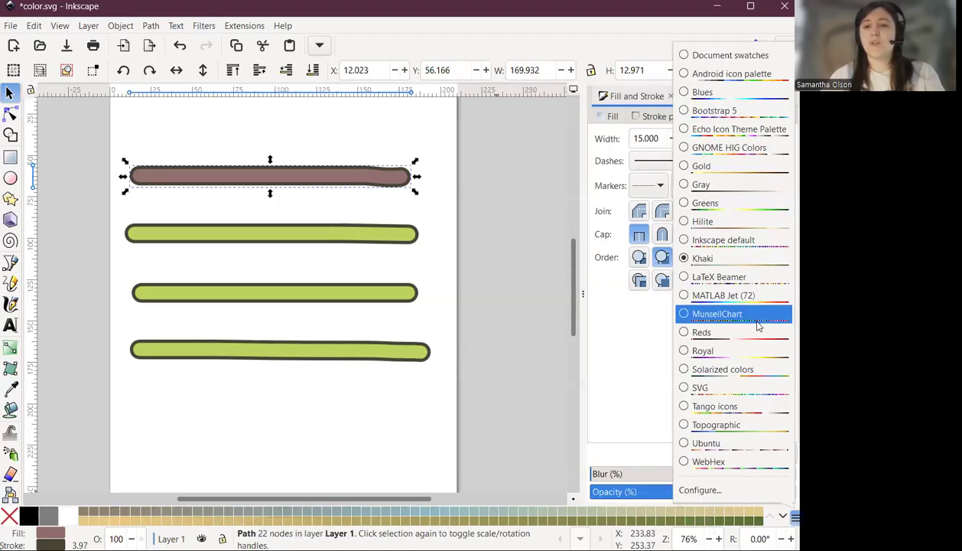
{"action": "left_click", "coordinate": [712, 348]}
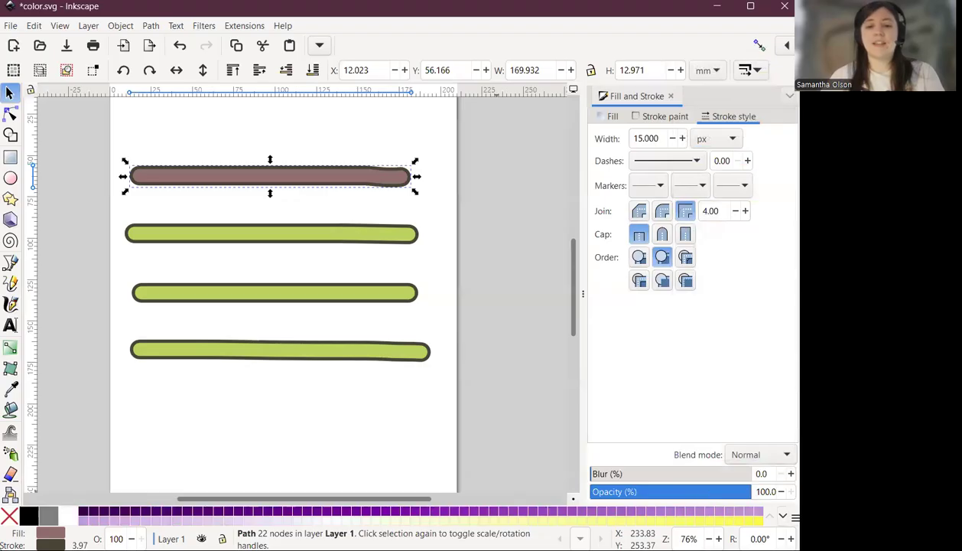
{"action": "left_click", "coordinate": [782, 516]}
Set the color palette to Topographic and browse through its swatch rows to the green and orange shades
{"action": "left_click", "coordinate": [795, 517]}
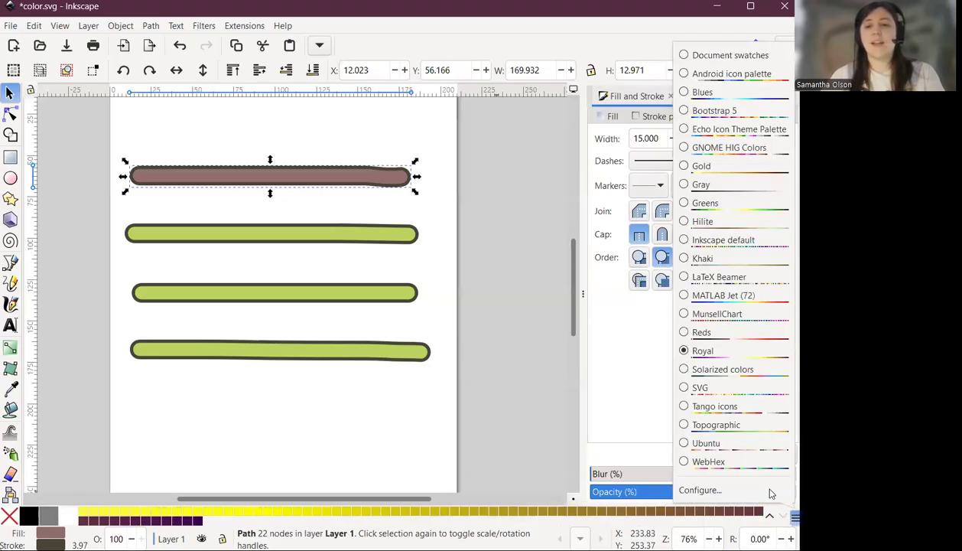
{"action": "left_click", "coordinate": [731, 422]}
{"action": "left_click", "coordinate": [769, 516]}
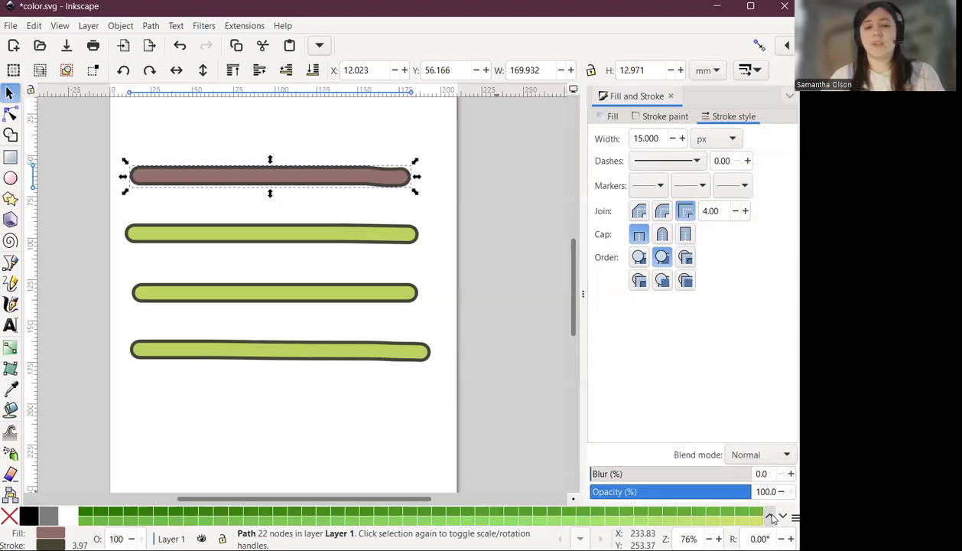
{"action": "left_click", "coordinate": [770, 515]}
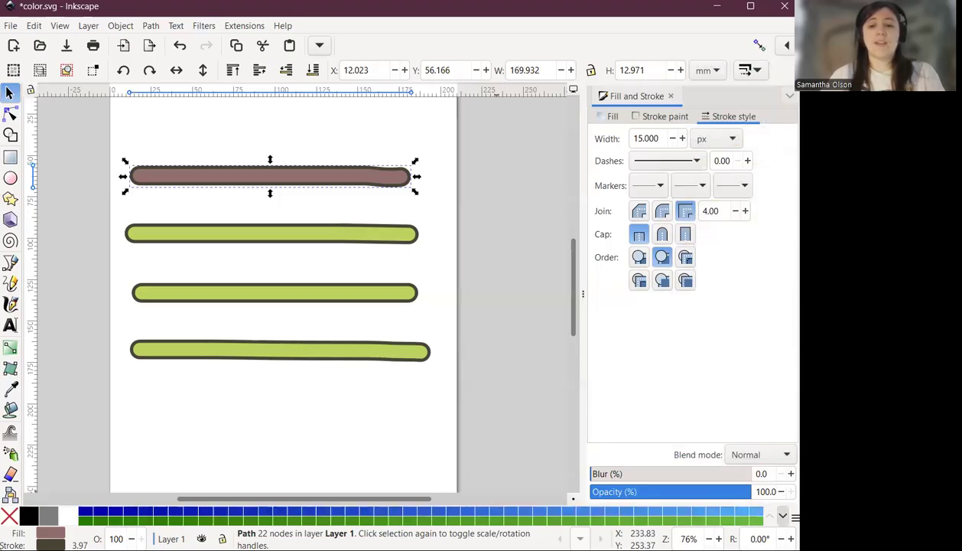
{"action": "left_click", "coordinate": [782, 516]}
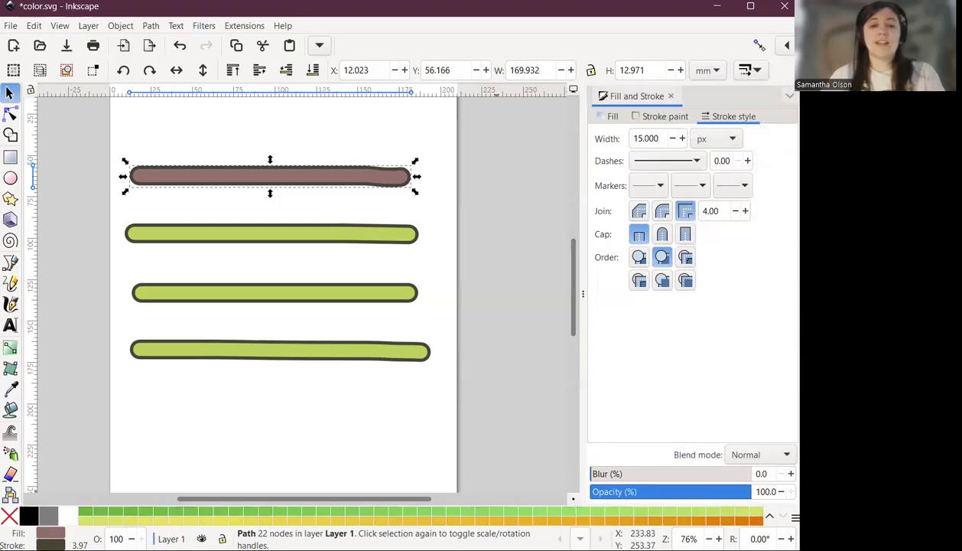
Hide the color palette from the interface and show it again
{"action": "left_click", "coordinate": [60, 27]}
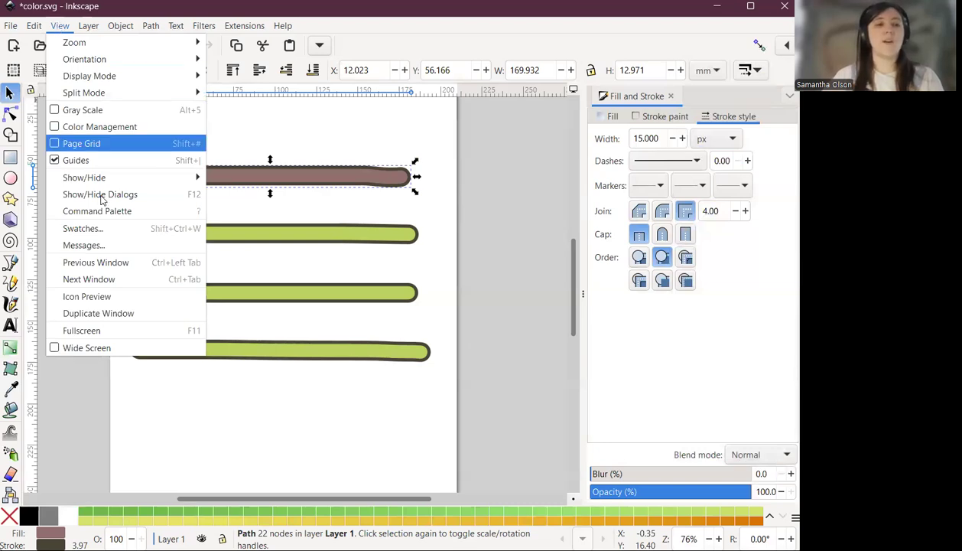
{"action": "mouse_move", "coordinate": [103, 178]}
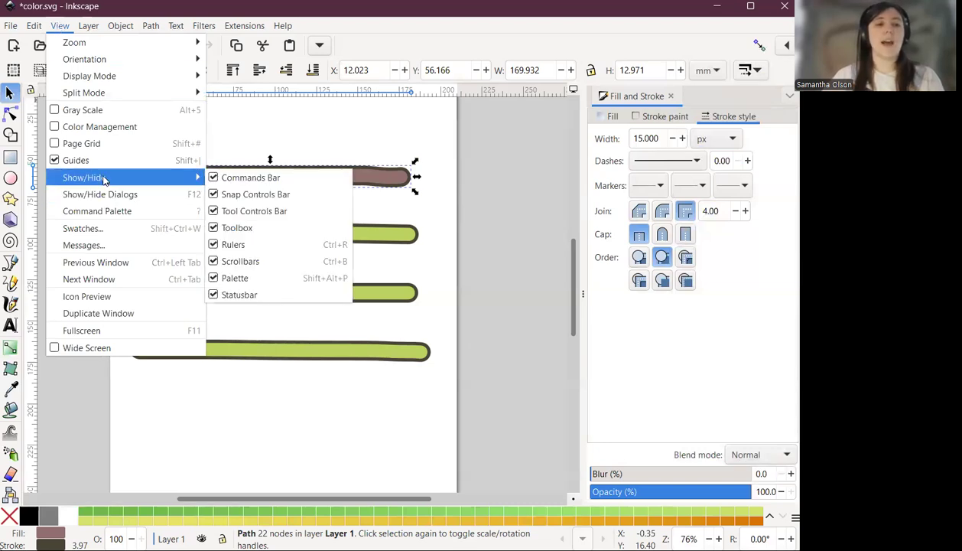
{"action": "left_click", "coordinate": [217, 279]}
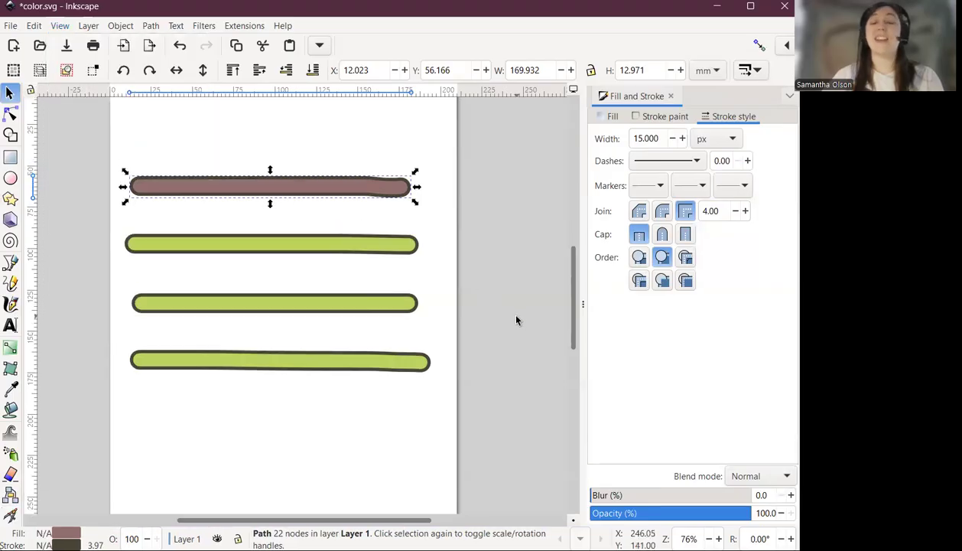
{"action": "left_click", "coordinate": [61, 26]}
{"action": "mouse_move", "coordinate": [149, 182]}
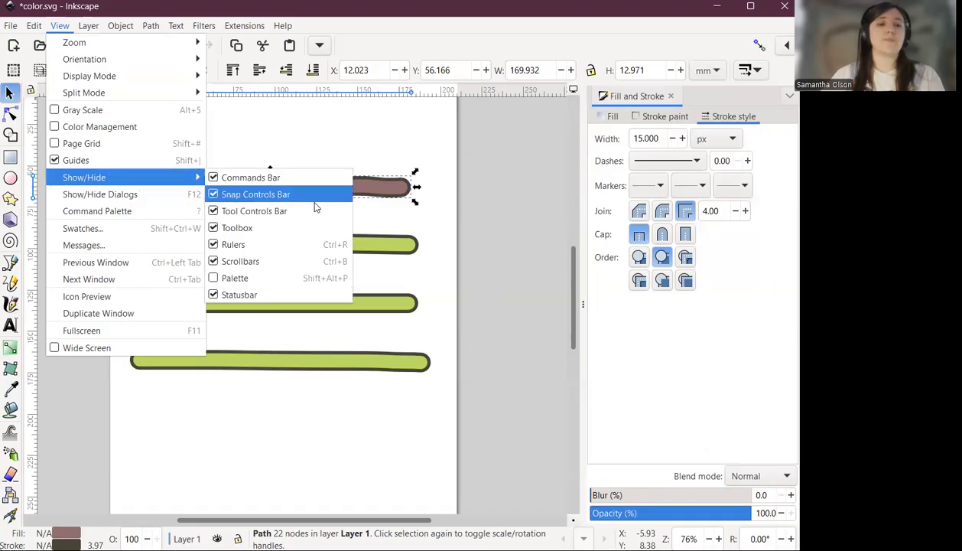
{"action": "left_click", "coordinate": [218, 278]}
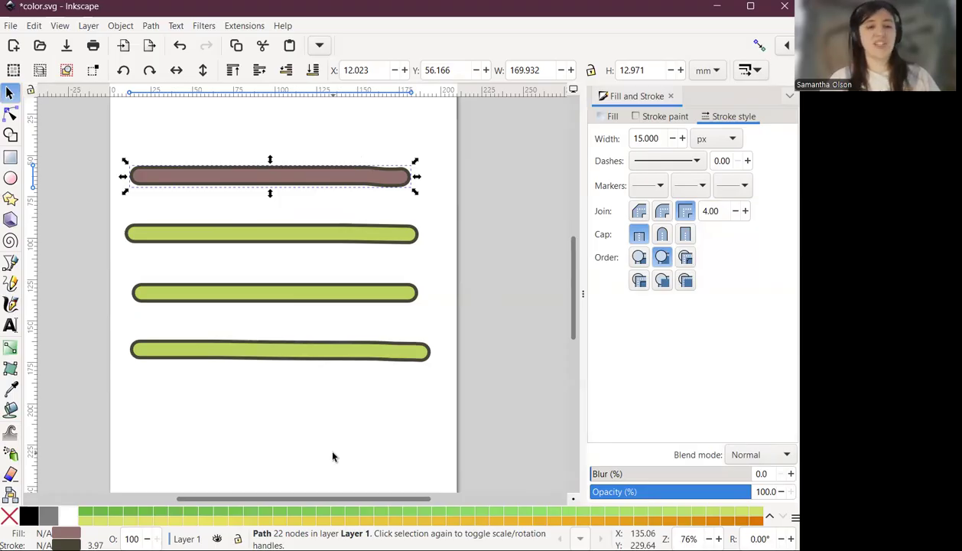
Try green, orange, yellow-green and yellow palette swatches as the topmost line's outline color
{"action": "left_click", "coordinate": [267, 511], "text": "shift"}
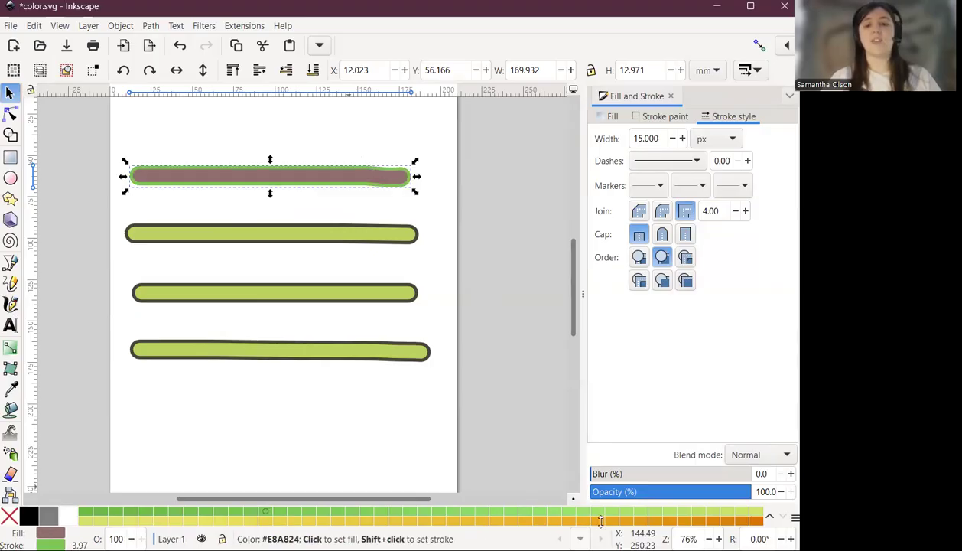
{"action": "left_click", "coordinate": [739, 520], "text": "shift"}
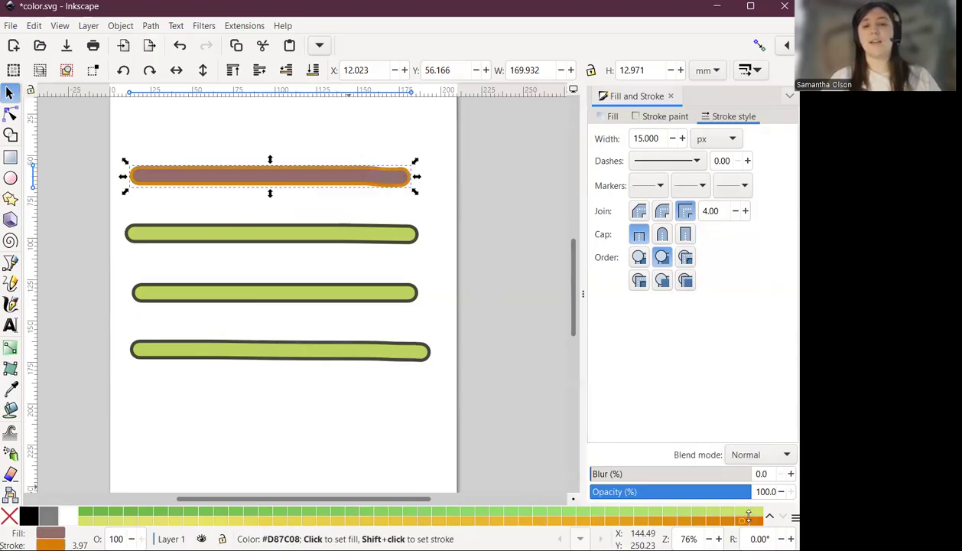
{"action": "left_click", "coordinate": [712, 511], "text": "shift"}
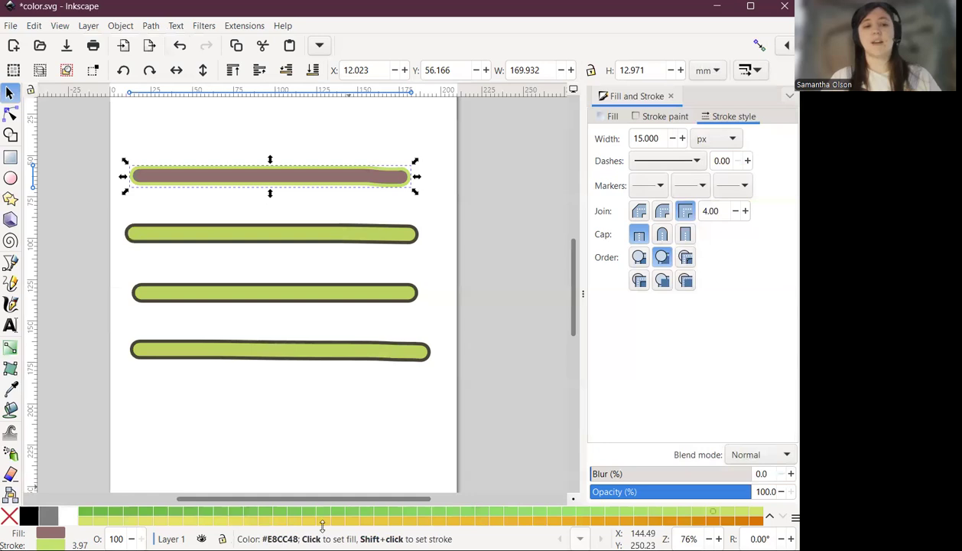
{"action": "left_click", "coordinate": [279, 517], "text": "shift"}
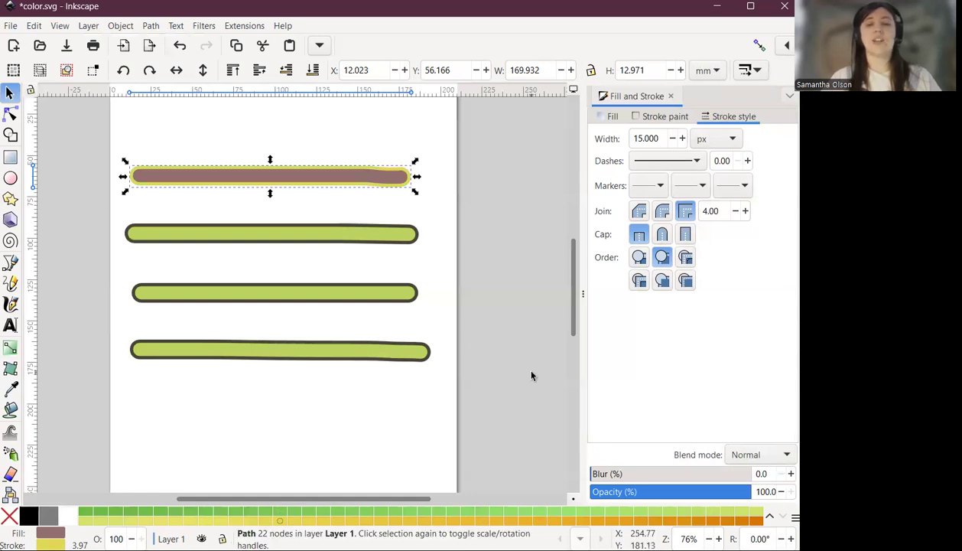
Fill the topmost line with a light green swatch and give its outline a darker green one
{"action": "left_click", "coordinate": [497, 511]}
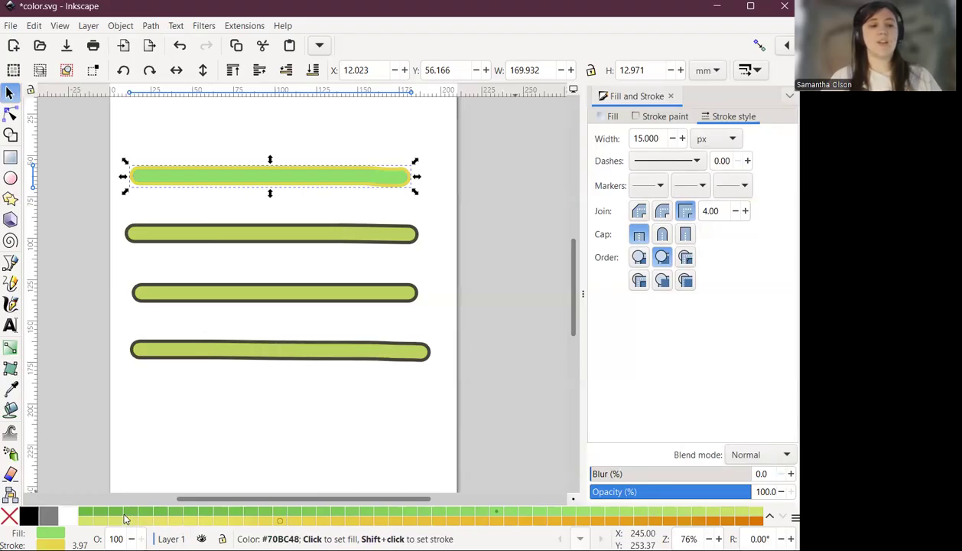
{"action": "left_click", "coordinate": [126, 516], "text": "shift"}
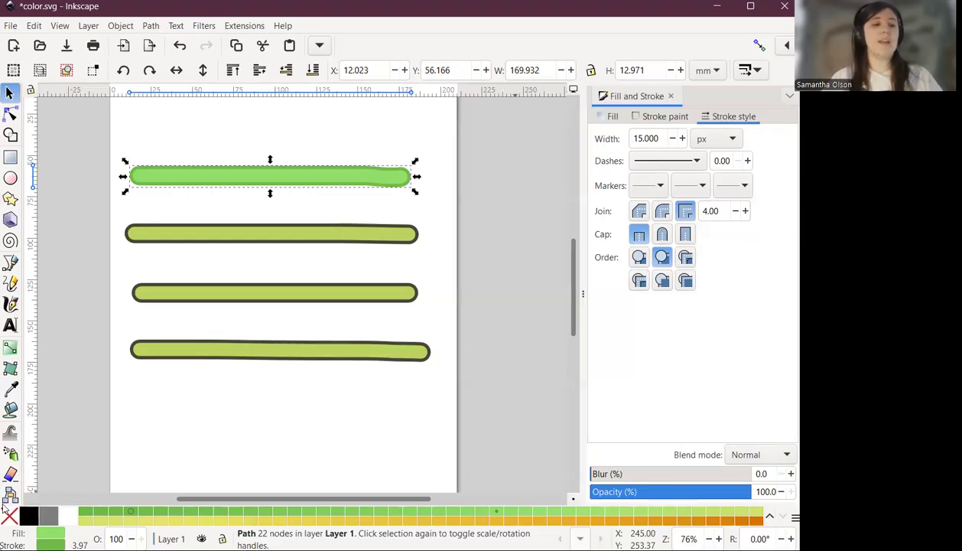
Remove the topmost line's fill, and refill the line with a golden orange palette swatch
{"action": "left_click", "coordinate": [9, 516]}
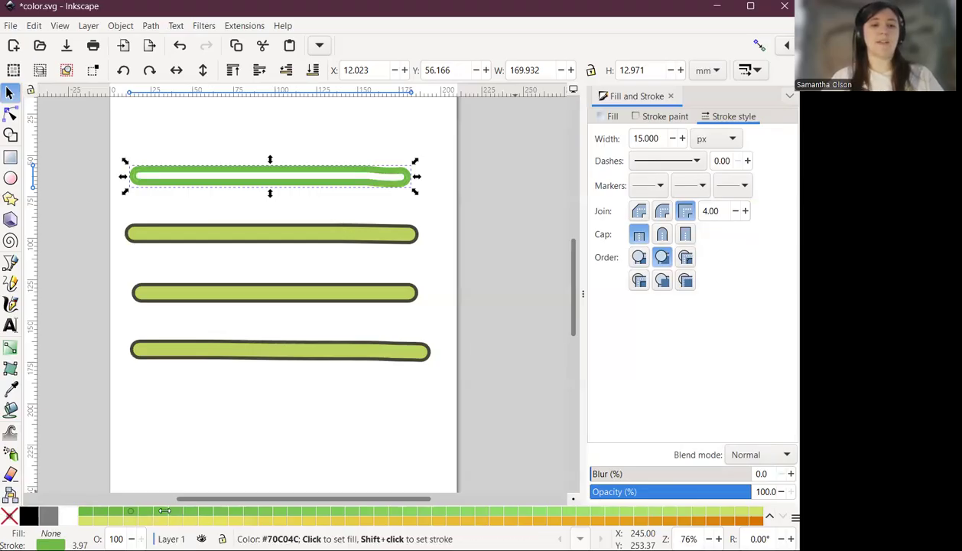
{"action": "left_click", "coordinate": [165, 511]}
{"action": "left_click", "coordinate": [525, 520]}
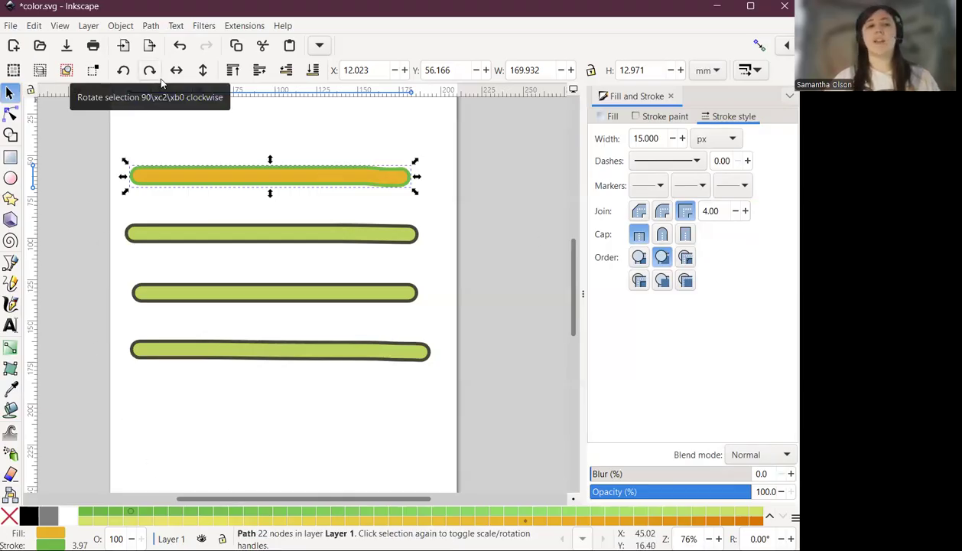
Select the second line and display the Gold palette in the Swatches dialog
{"action": "left_click", "coordinate": [251, 235]}
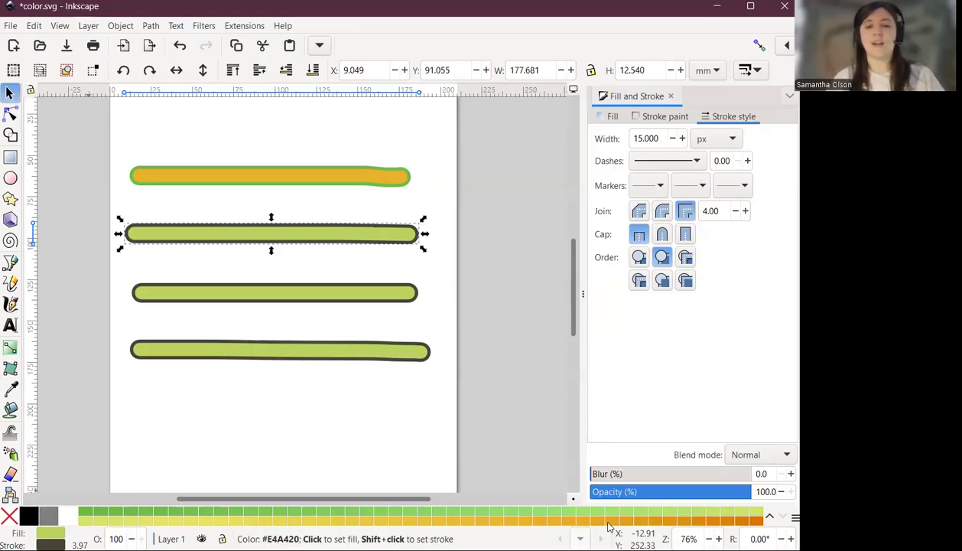
{"action": "left_click", "coordinate": [64, 28]}
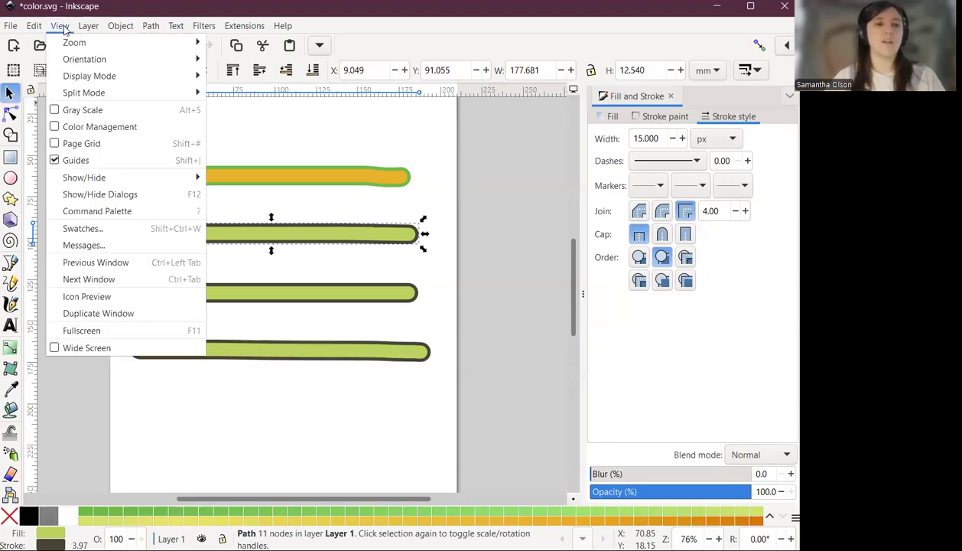
{"action": "left_click", "coordinate": [84, 229]}
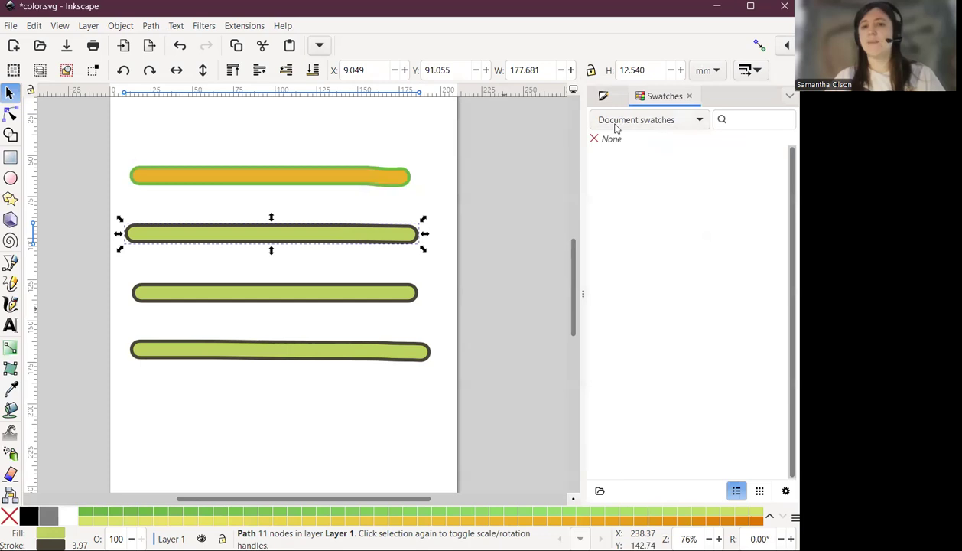
{"action": "left_click", "coordinate": [699, 123]}
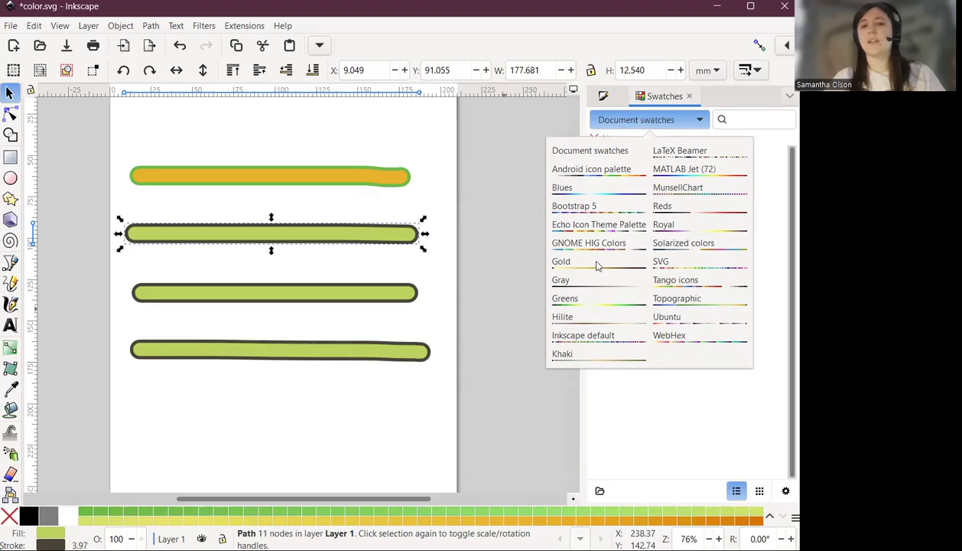
{"action": "left_click", "coordinate": [547, 260]}
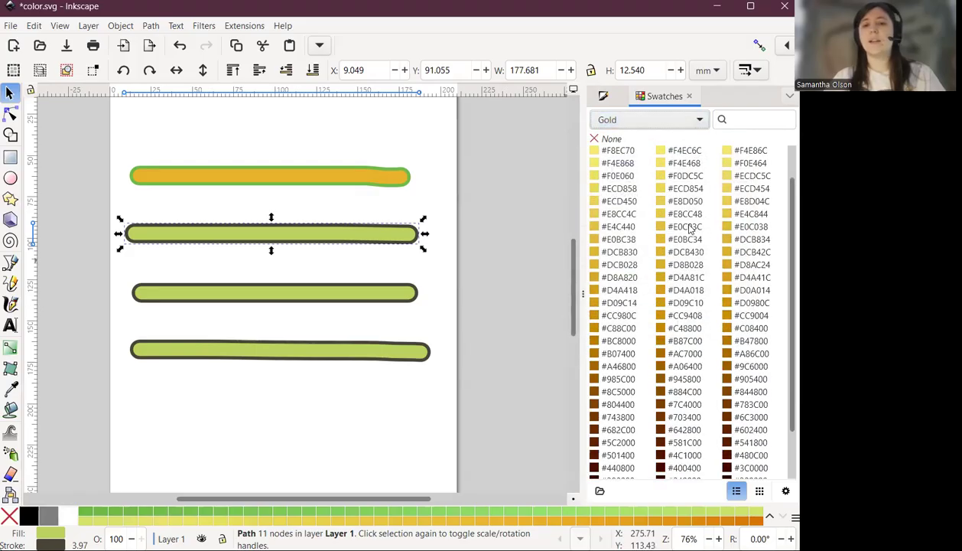
Compare the Gold palette's list and grid views, and display the Hilite palette as a grid in the Swatches dialog
{"action": "scroll", "coordinate": [691, 228], "scroll_direction": "down", "scroll_amount": 2}
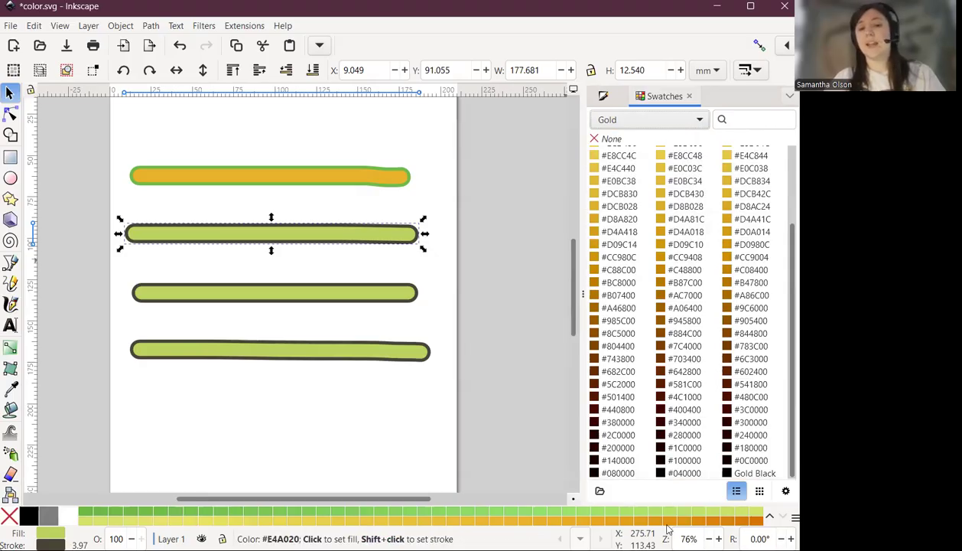
{"action": "left_click", "coordinate": [758, 490]}
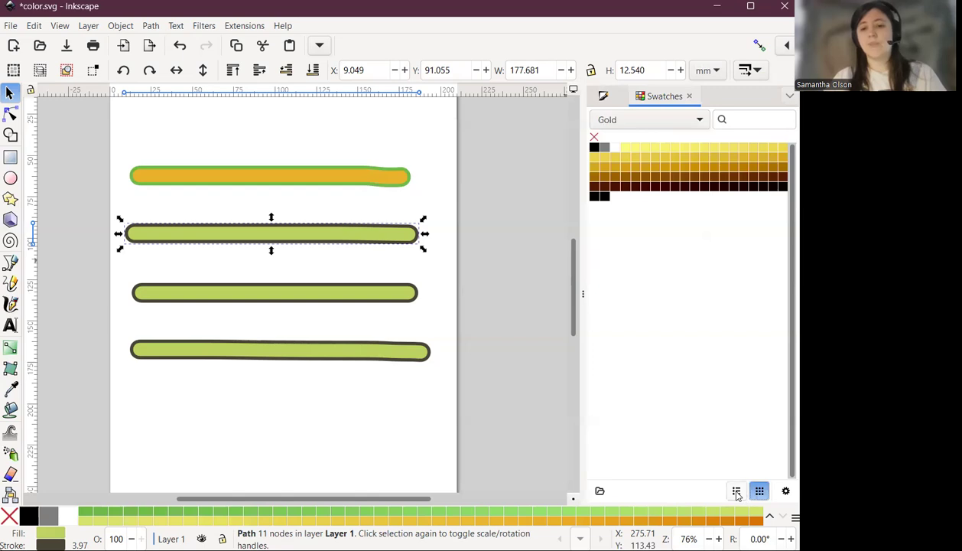
{"action": "left_click", "coordinate": [737, 491]}
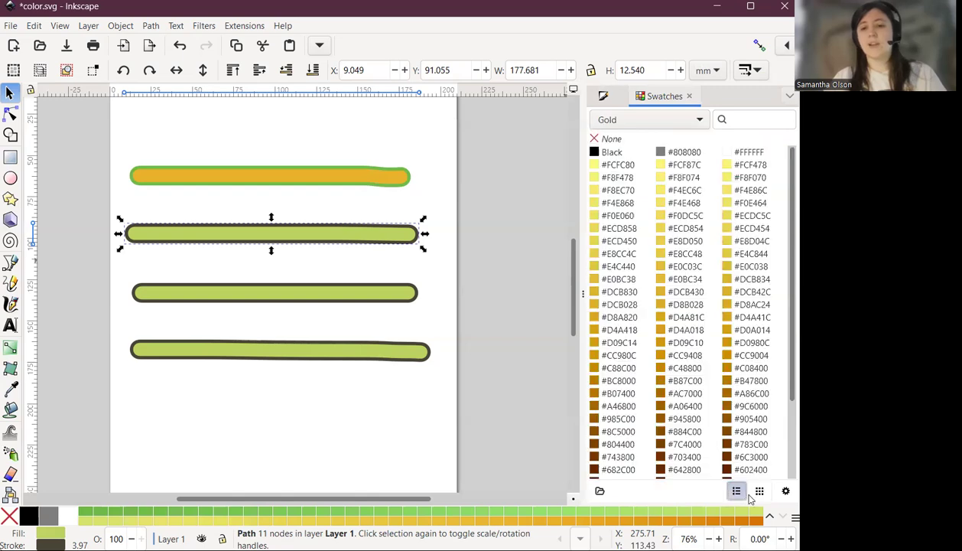
{"action": "left_click", "coordinate": [657, 120]}
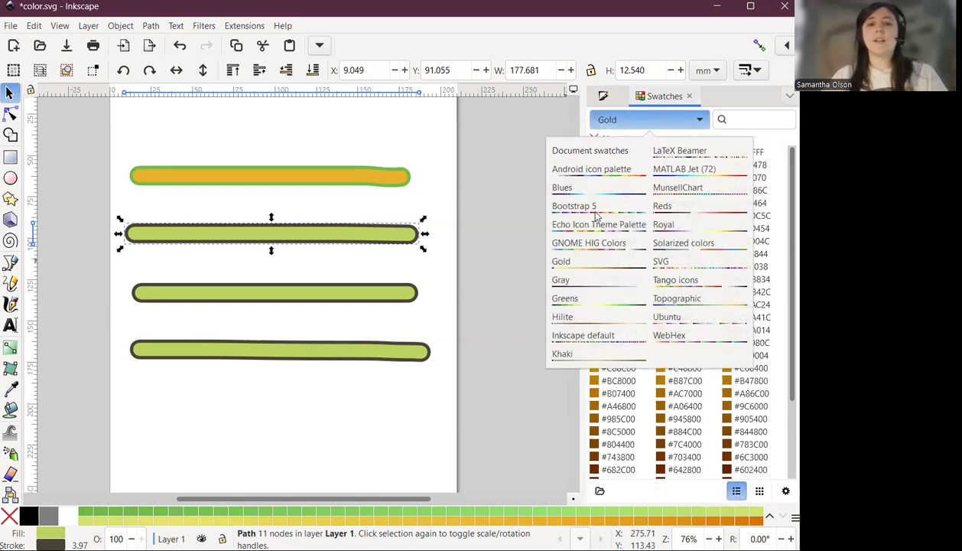
{"action": "left_click", "coordinate": [563, 317]}
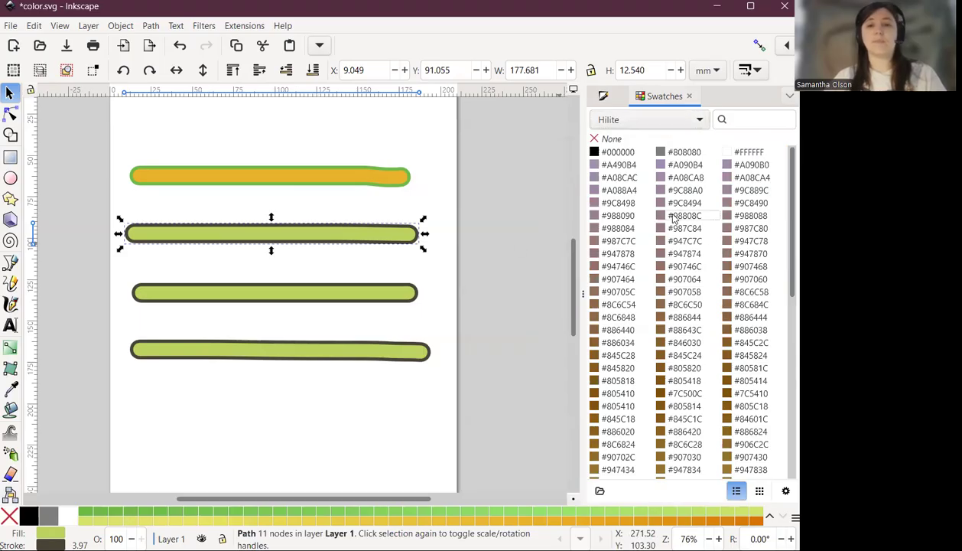
{"action": "left_click", "coordinate": [758, 491]}
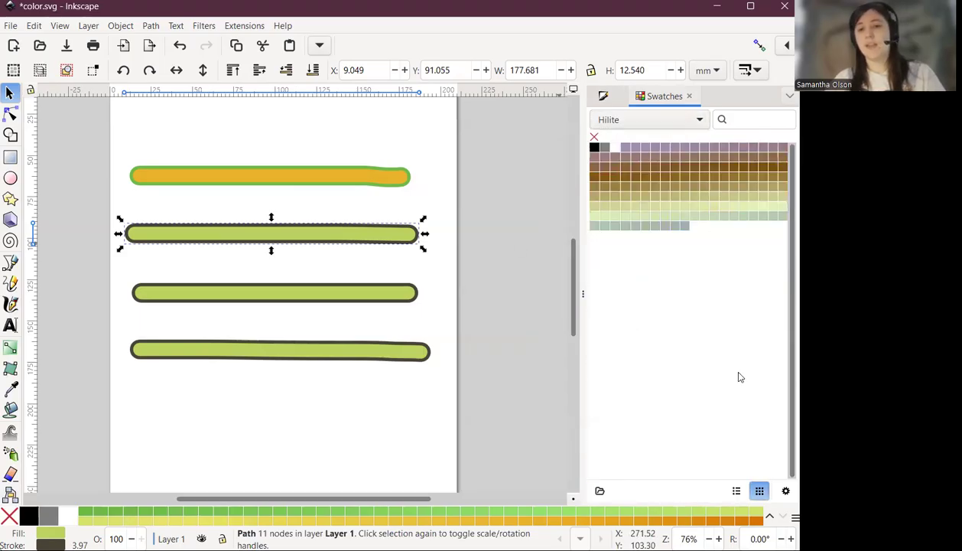
Try several Hilite swatches as the second line's fill, ending on a dark brown one
{"action": "left_click", "coordinate": [635, 167]}
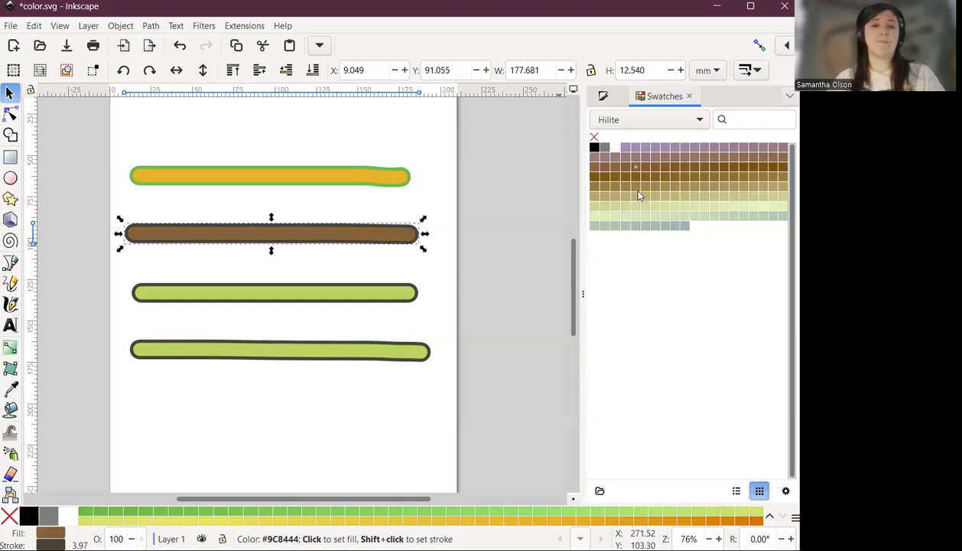
{"action": "left_click", "coordinate": [645, 196]}
{"action": "left_click", "coordinate": [743, 166]}
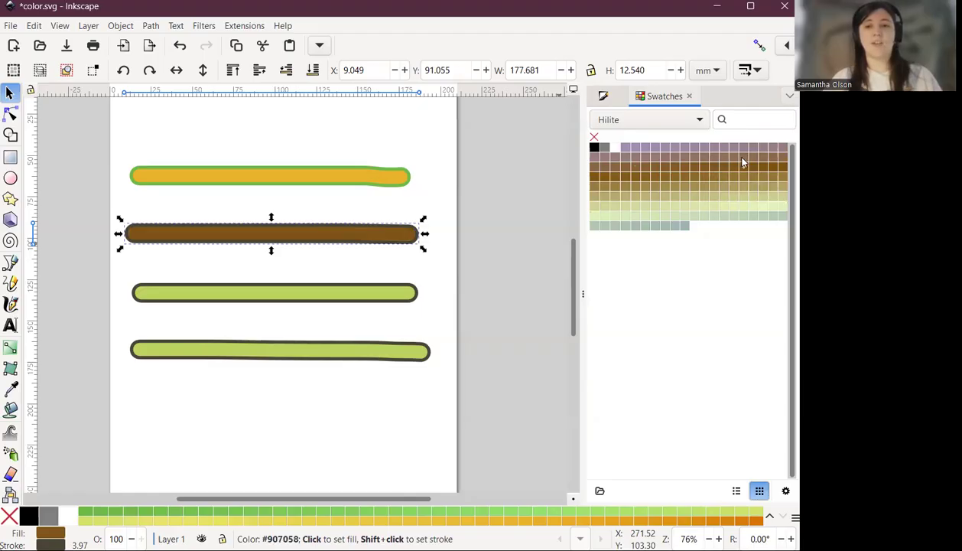
Try pale yellow-green and purple Hilite swatches as the second line's outline, ending on a pale green one
{"action": "left_click", "coordinate": [745, 211], "text": "shift"}
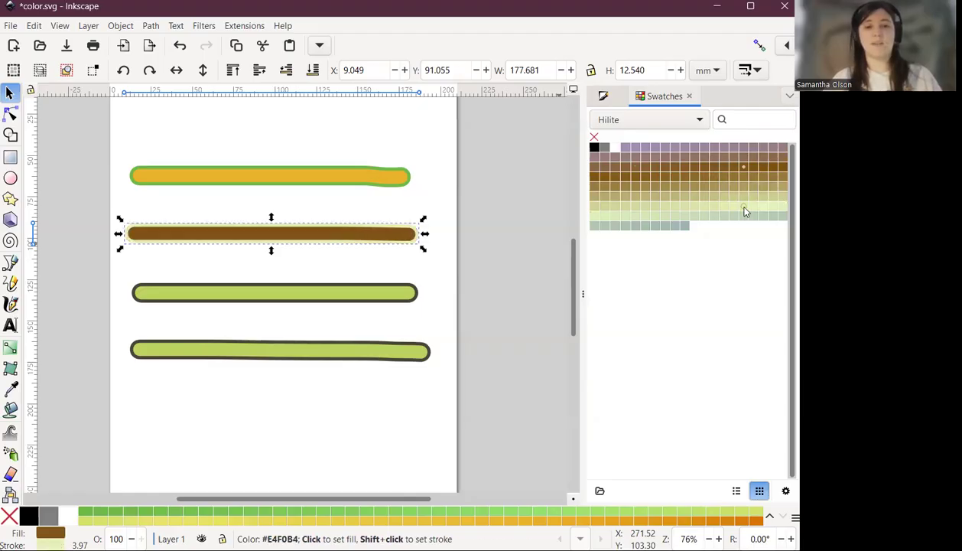
{"action": "left_click", "coordinate": [635, 147], "text": "shift"}
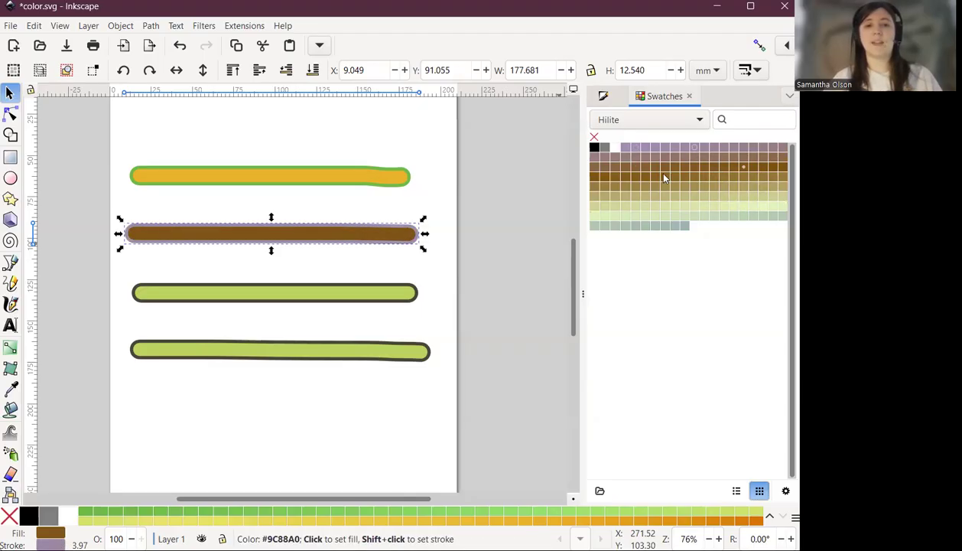
{"action": "left_click", "coordinate": [628, 226], "text": "shift"}
{"action": "left_click", "coordinate": [627, 220], "text": "shift"}
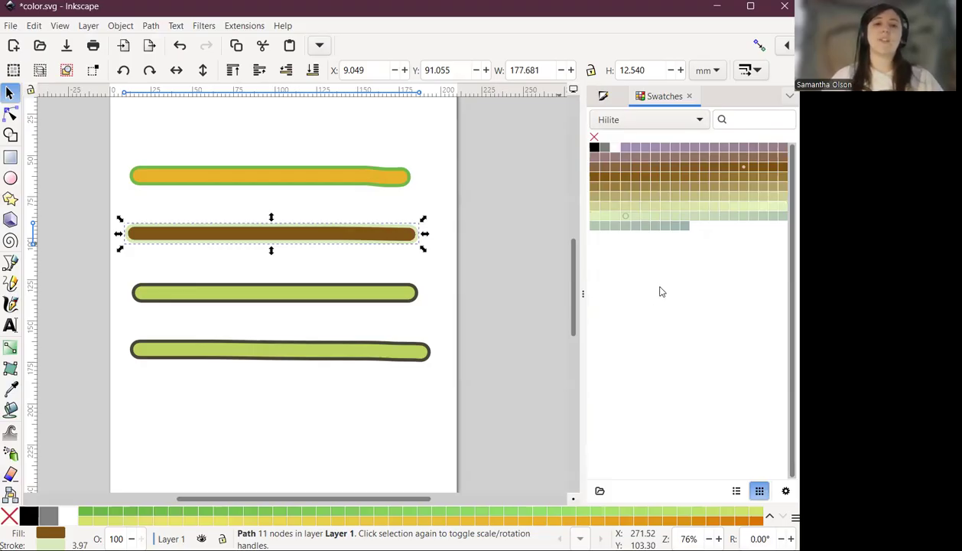
Close the Swatches dialog and display the fill color settings of the third line
{"action": "left_click", "coordinate": [689, 98]}
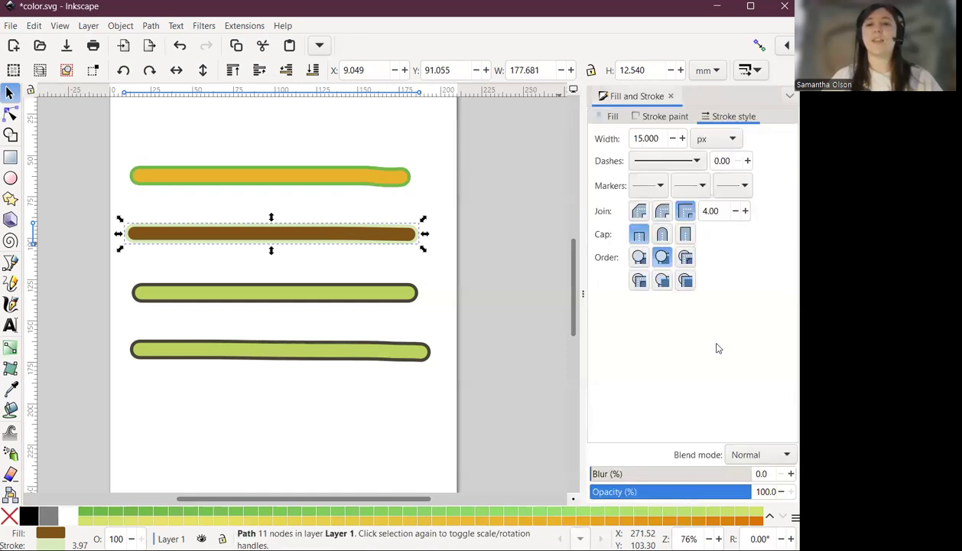
{"action": "left_click", "coordinate": [339, 297]}
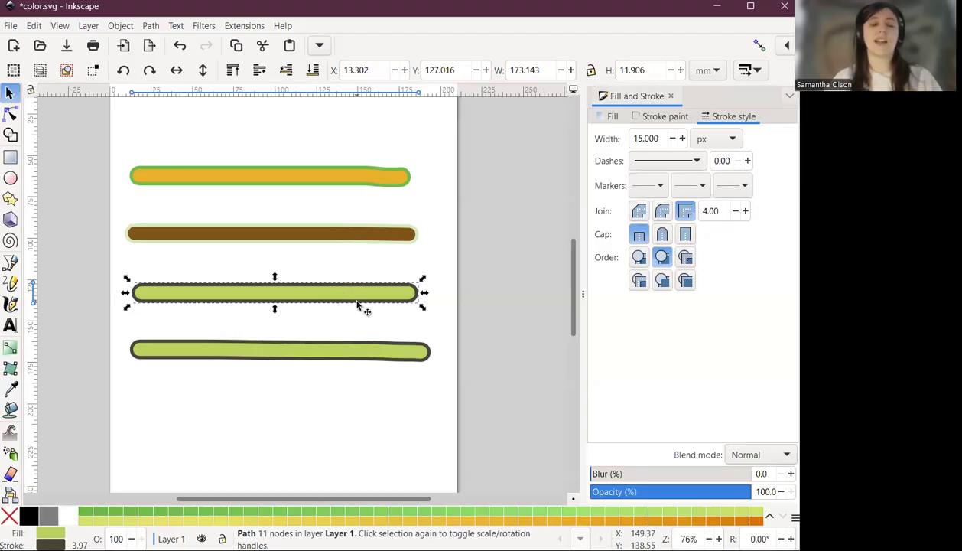
{"action": "left_click", "coordinate": [605, 118]}
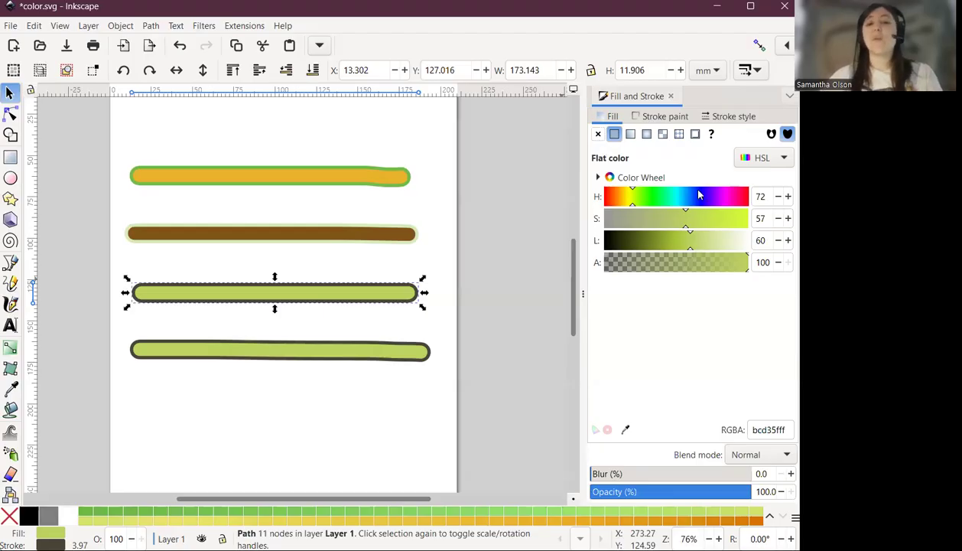
Switch the third line's fill to the RGB color model and set it to R 227, G 215, B 208
{"action": "left_click", "coordinate": [762, 157]}
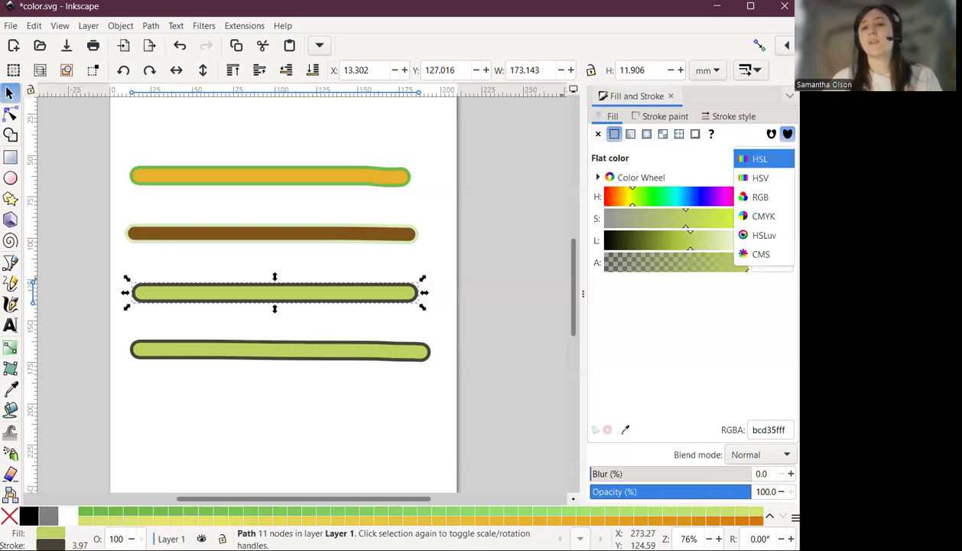
{"action": "left_click", "coordinate": [687, 173]}
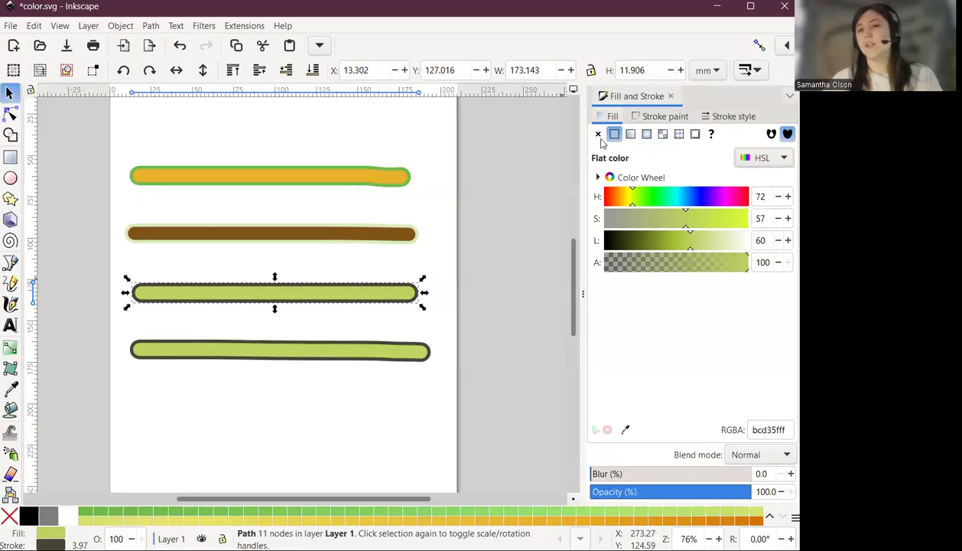
{"action": "left_click", "coordinate": [775, 163]}
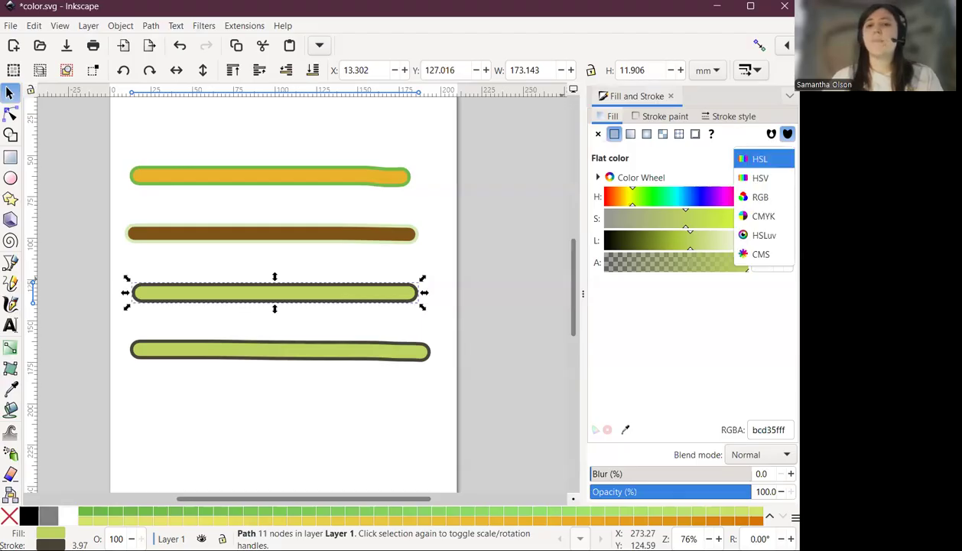
{"action": "left_click", "coordinate": [758, 197]}
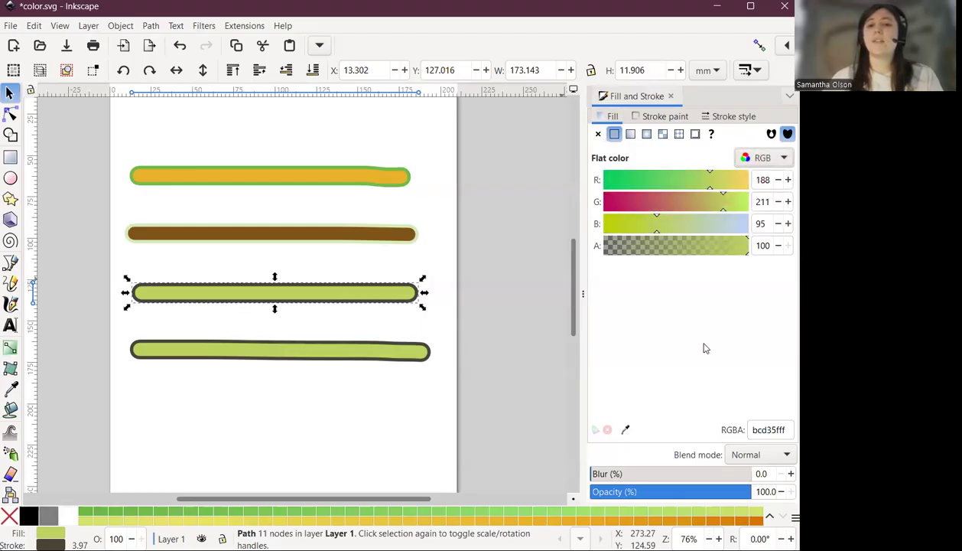
{"action": "left_click", "coordinate": [623, 180]}
{"action": "left_click", "coordinate": [708, 202]}
{"action": "left_click", "coordinate": [726, 202]}
{"action": "left_click_drag", "start_coordinate": [661, 223], "coordinate": [699, 223]}
{"action": "left_click", "coordinate": [737, 224]}
{"action": "left_click_drag", "start_coordinate": [710, 182], "coordinate": [732, 190]}
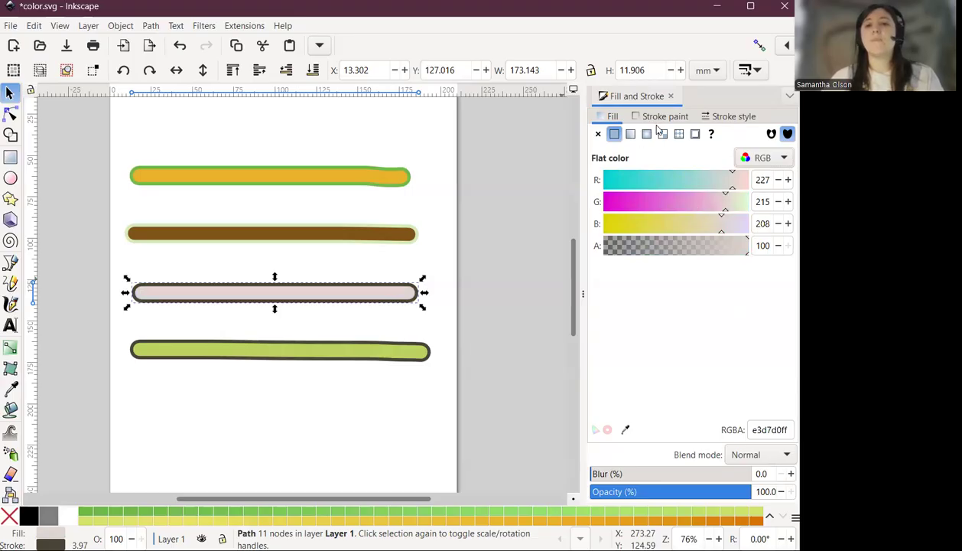
Switch the third line's fill to the CMYK color model and set it to C 50, M 0, Y 21, K 37
{"action": "left_click", "coordinate": [773, 158]}
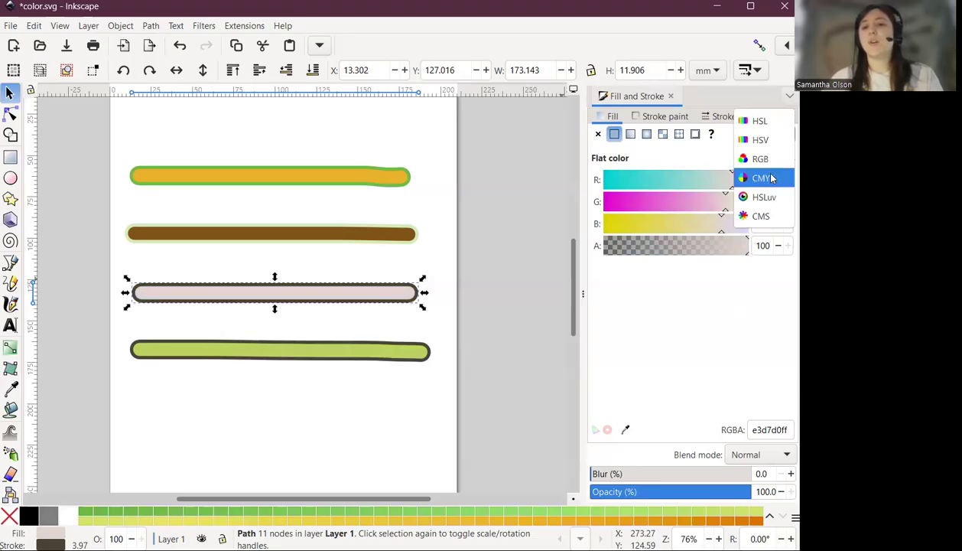
{"action": "left_click", "coordinate": [771, 179]}
{"action": "left_click_drag", "start_coordinate": [661, 174], "coordinate": [711, 180]}
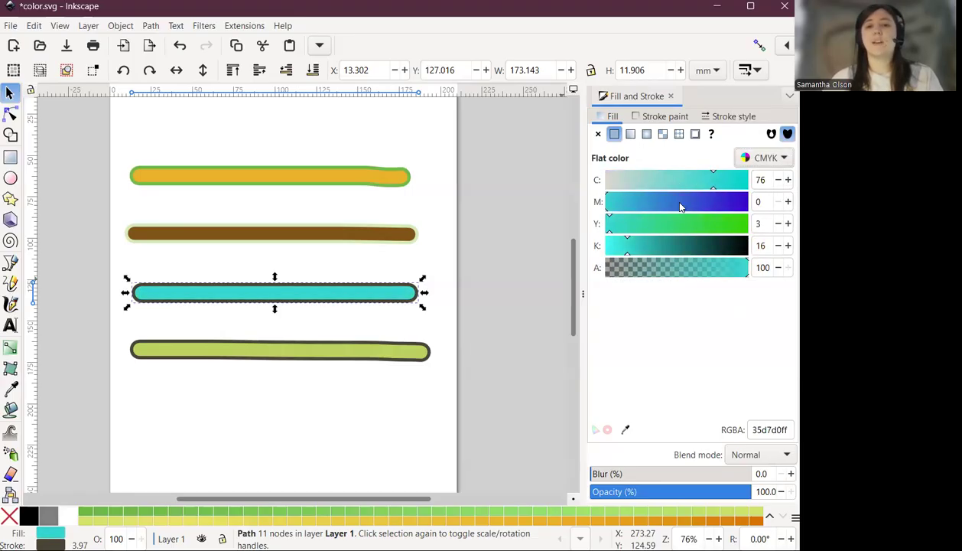
{"action": "left_click", "coordinate": [679, 203]}
{"action": "left_click", "coordinate": [639, 222]}
{"action": "left_click_drag", "start_coordinate": [700, 245], "coordinate": [657, 245]}
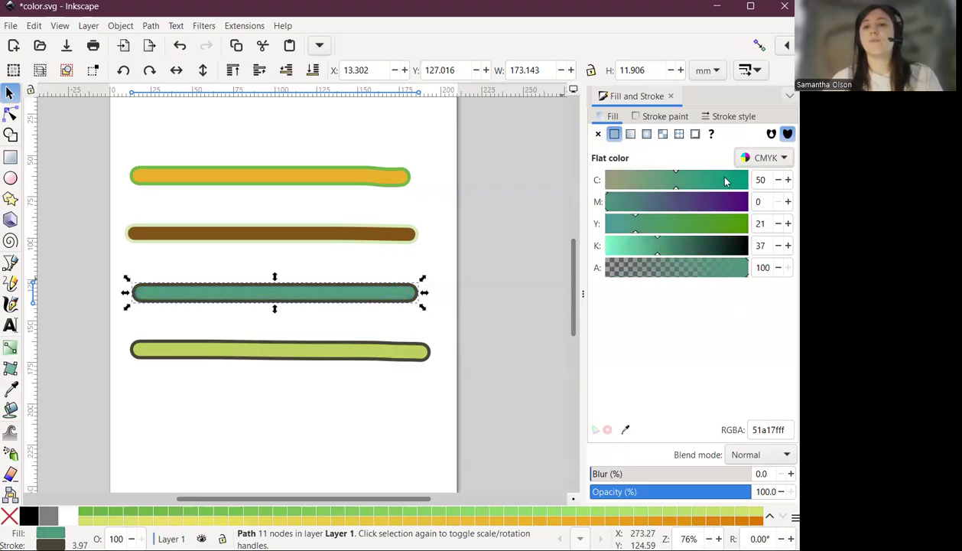
Switch the third line's fill back to the HSL color model and set a brown of H 32, S 52, L 25
{"action": "left_click", "coordinate": [762, 156]}
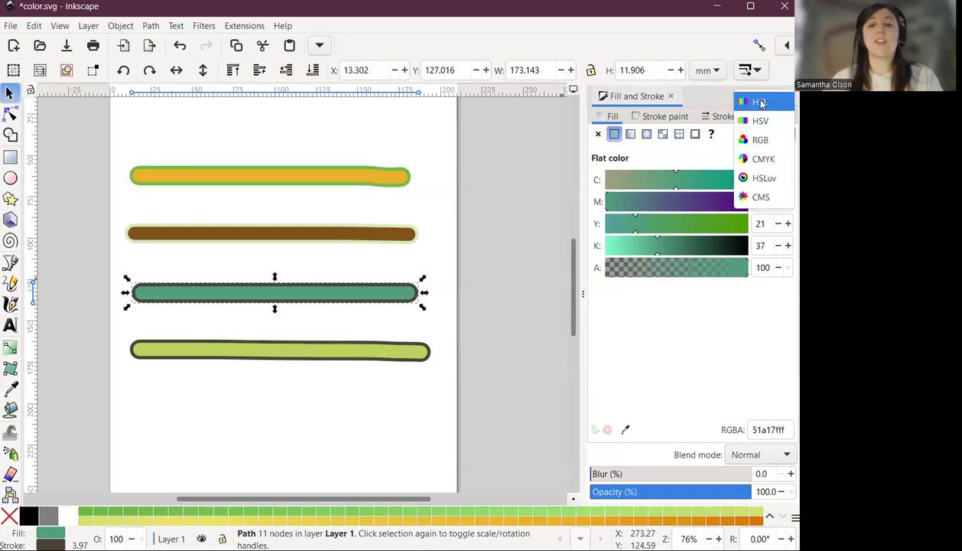
{"action": "left_click", "coordinate": [761, 103]}
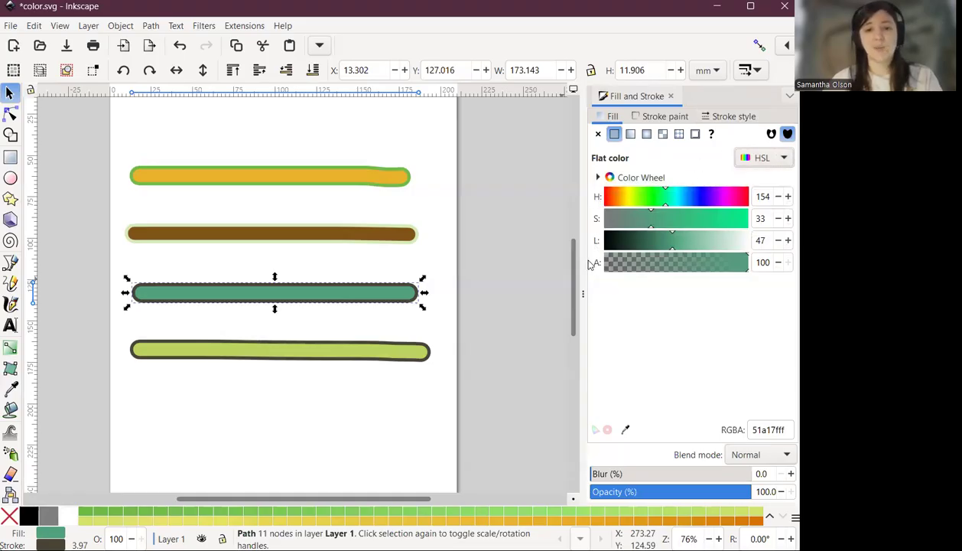
{"action": "mouse_move", "coordinate": [644, 240]}
{"action": "left_mouse_down"}
{"action": "mouse_move", "coordinate": [631, 247]}
{"action": "mouse_move", "coordinate": [750, 241]}
{"action": "mouse_move", "coordinate": [642, 240]}
{"action": "mouse_move", "coordinate": [739, 217]}
{"action": "mouse_move", "coordinate": [612, 220]}
{"action": "mouse_move", "coordinate": [680, 220]}
{"action": "left_mouse_up"}
{"action": "mouse_move", "coordinate": [609, 200]}
{"action": "left_mouse_down"}
{"action": "mouse_move", "coordinate": [718, 200]}
{"action": "mouse_move", "coordinate": [616, 200]}
{"action": "left_mouse_up"}
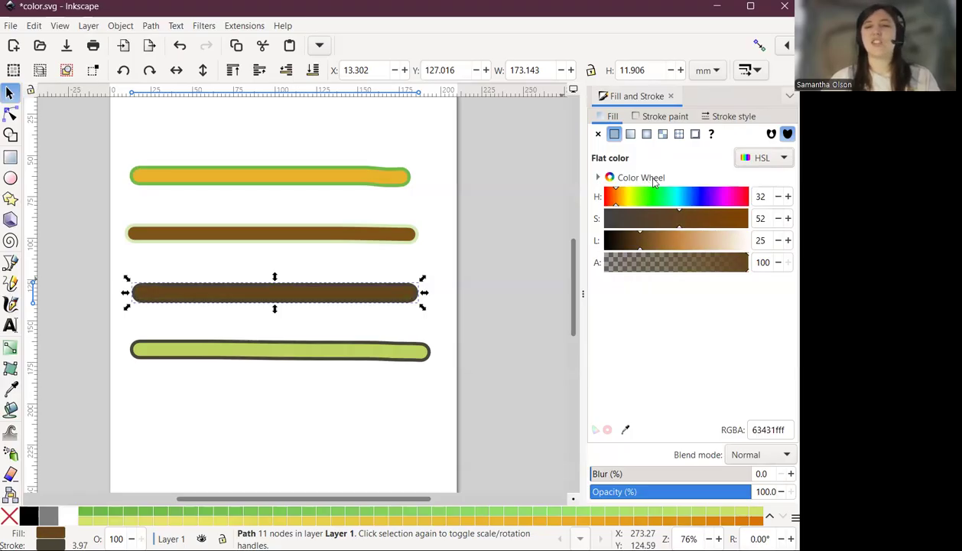
Use the color wheel to give the third line a teal fill of H 178, S 44, L 56, and collapse the wheel
{"action": "left_click", "coordinate": [599, 178]}
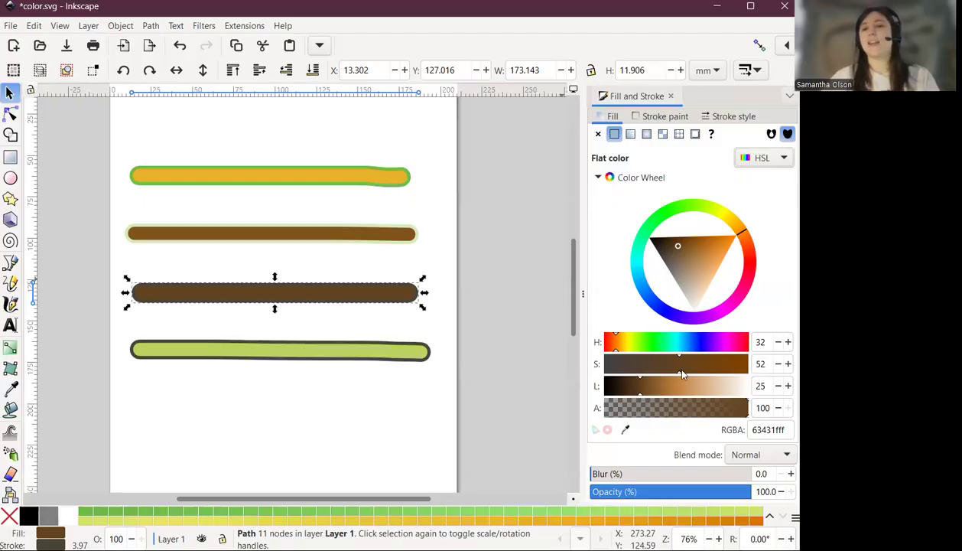
{"action": "left_click_drag", "start_coordinate": [741, 229], "coordinate": [629, 255]}
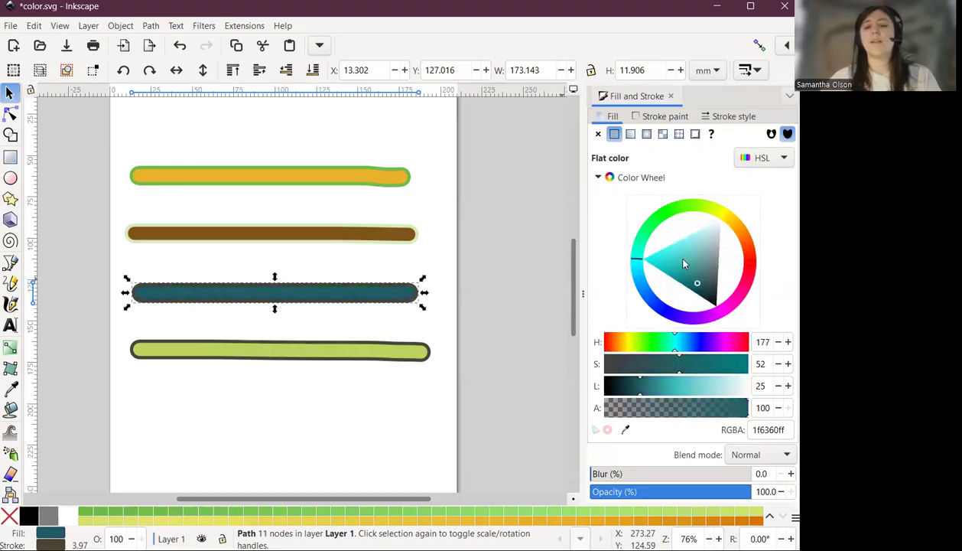
{"action": "mouse_move", "coordinate": [697, 286]}
{"action": "left_mouse_down"}
{"action": "mouse_move", "coordinate": [698, 244]}
{"action": "mouse_move", "coordinate": [672, 256]}
{"action": "mouse_move", "coordinate": [698, 240]}
{"action": "mouse_move", "coordinate": [678, 249]}
{"action": "mouse_move", "coordinate": [697, 254]}
{"action": "mouse_move", "coordinate": [707, 228]}
{"action": "mouse_move", "coordinate": [712, 283]}
{"action": "mouse_move", "coordinate": [651, 260]}
{"action": "mouse_move", "coordinate": [698, 262]}
{"action": "mouse_move", "coordinate": [700, 245]}
{"action": "mouse_move", "coordinate": [699, 273]}
{"action": "mouse_move", "coordinate": [691, 260]}
{"action": "left_mouse_up"}
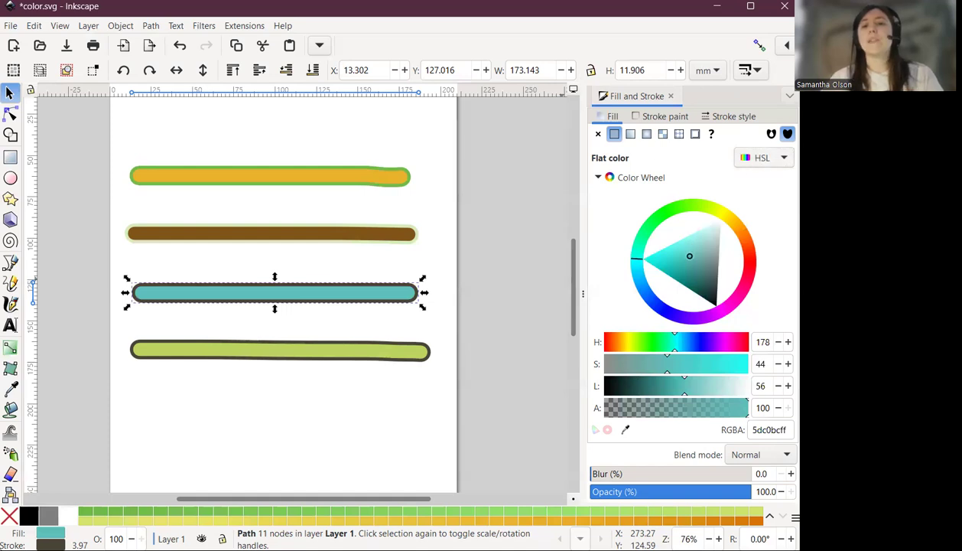
{"action": "left_click", "coordinate": [599, 178]}
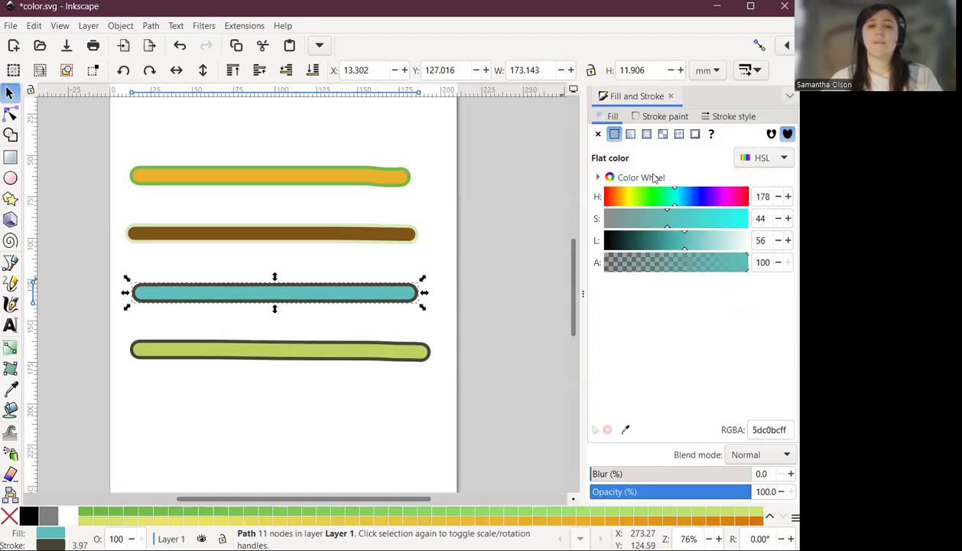
Use the color wheel to give the bottom line a pink fill of H 309, S 43, L 73
{"action": "left_click", "coordinate": [388, 354]}
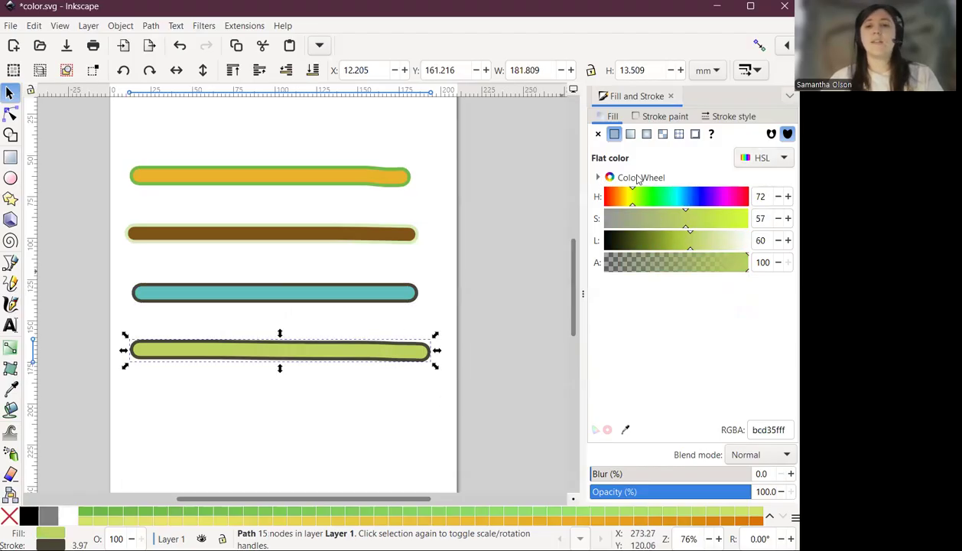
{"action": "left_click", "coordinate": [599, 178]}
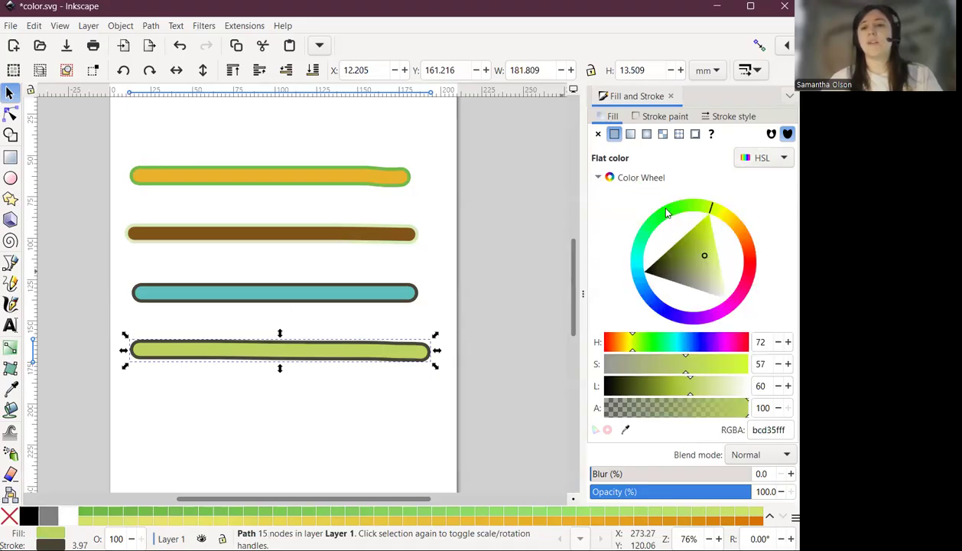
{"action": "left_click_drag", "start_coordinate": [666, 213], "coordinate": [644, 225]}
{"action": "left_click_drag", "start_coordinate": [677, 256], "coordinate": [699, 243]}
{"action": "left_click_drag", "start_coordinate": [749, 282], "coordinate": [732, 299]}
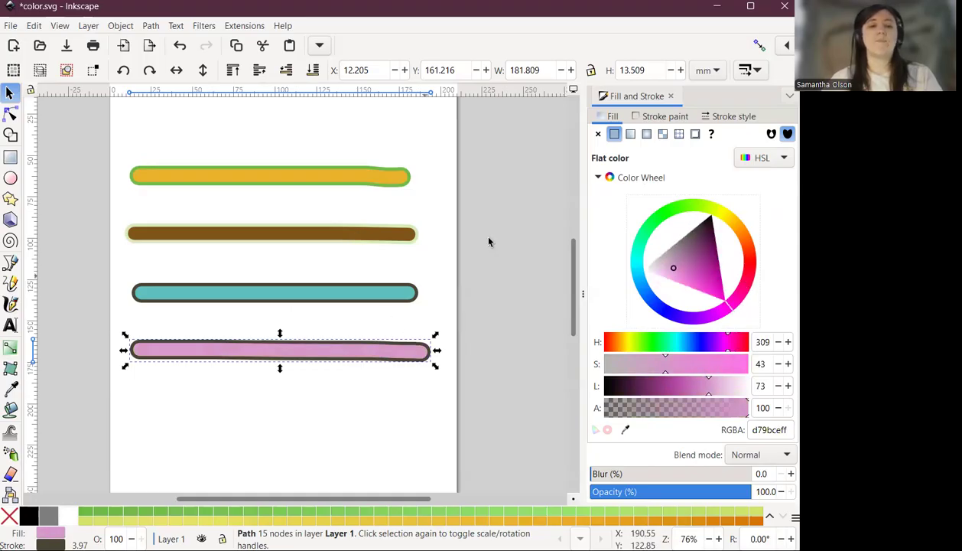
Display the bottom line's stroke paint settings and review the available color models, keeping HSL
{"action": "left_click", "coordinate": [663, 117]}
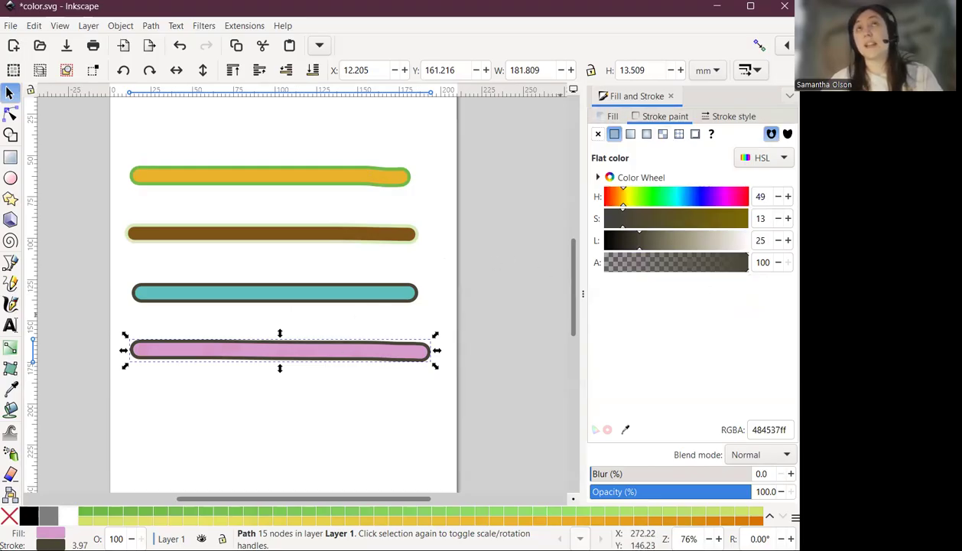
{"action": "left_click", "coordinate": [762, 159]}
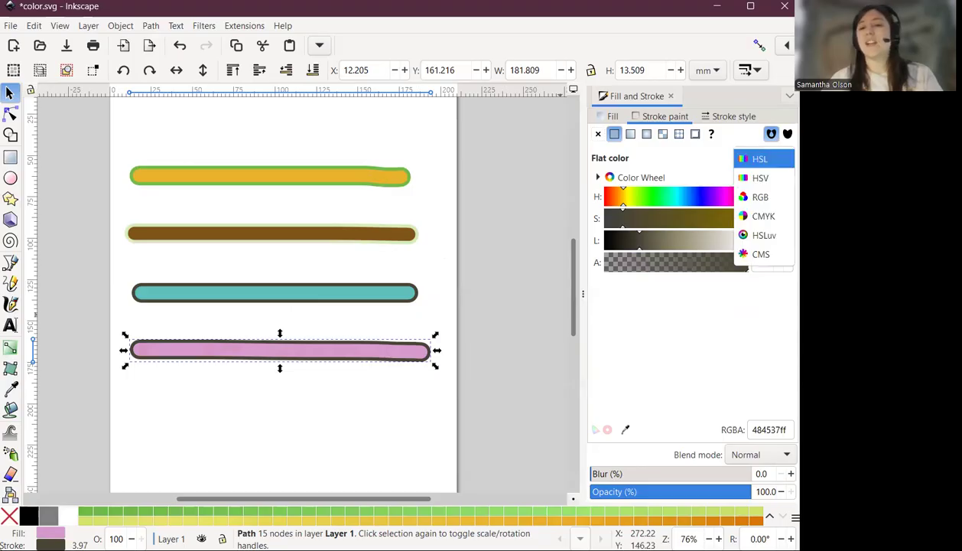
{"action": "left_click", "coordinate": [767, 161]}
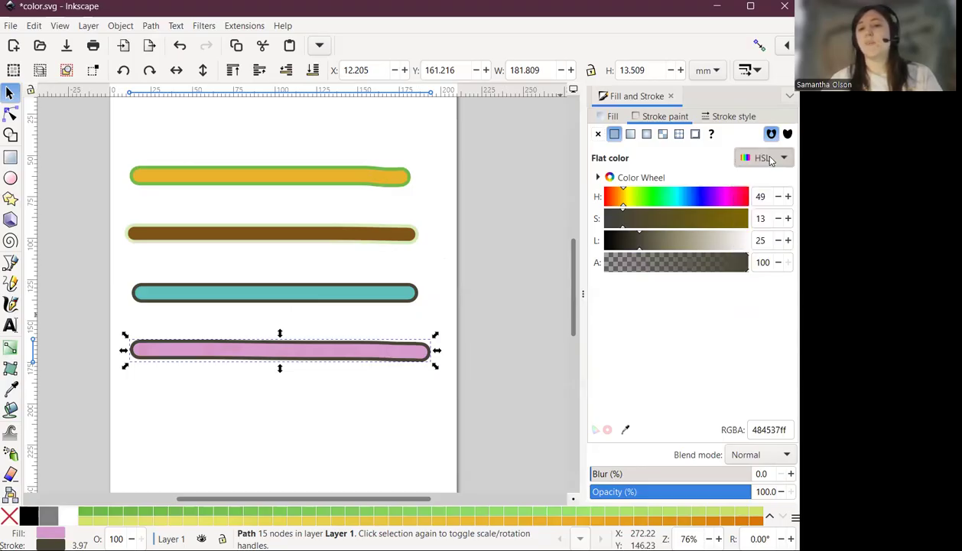
Use the color wheel to give the bottom line a green stroke of H 121, S 32, L 38
{"action": "left_click", "coordinate": [598, 177]}
{"action": "mouse_move", "coordinate": [687, 230]}
{"action": "left_mouse_down"}
{"action": "mouse_move", "coordinate": [706, 247]}
{"action": "mouse_move", "coordinate": [664, 217]}
{"action": "left_mouse_up"}
{"action": "mouse_move", "coordinate": [691, 247]}
{"action": "left_mouse_down"}
{"action": "mouse_move", "coordinate": [689, 238]}
{"action": "mouse_move", "coordinate": [677, 263]}
{"action": "mouse_move", "coordinate": [688, 278]}
{"action": "left_mouse_up"}
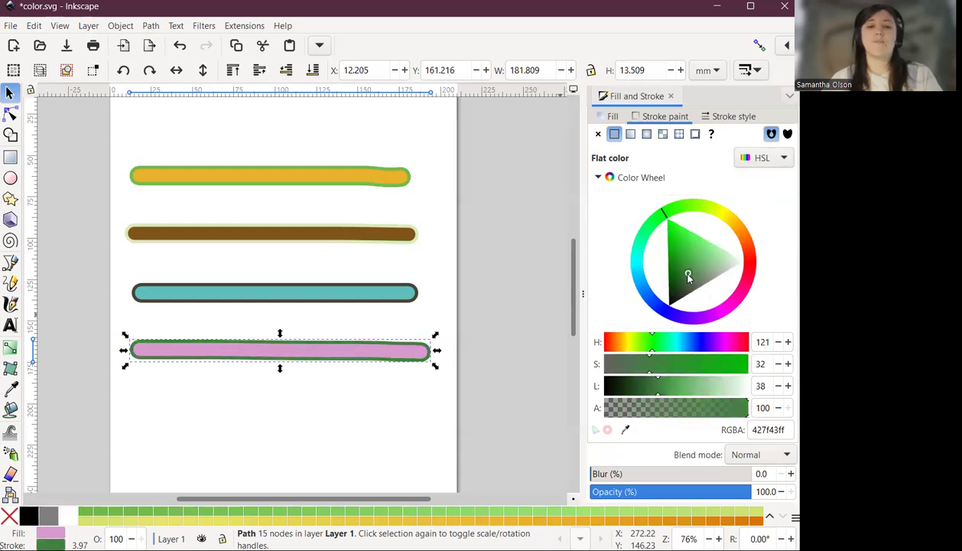
Use the color wheel to give the third line a pink stroke of H 334, S 55, L 57
{"action": "left_click", "coordinate": [407, 296]}
{"action": "left_click", "coordinate": [752, 293]}
{"action": "left_click_drag", "start_coordinate": [688, 264], "coordinate": [689, 267]}
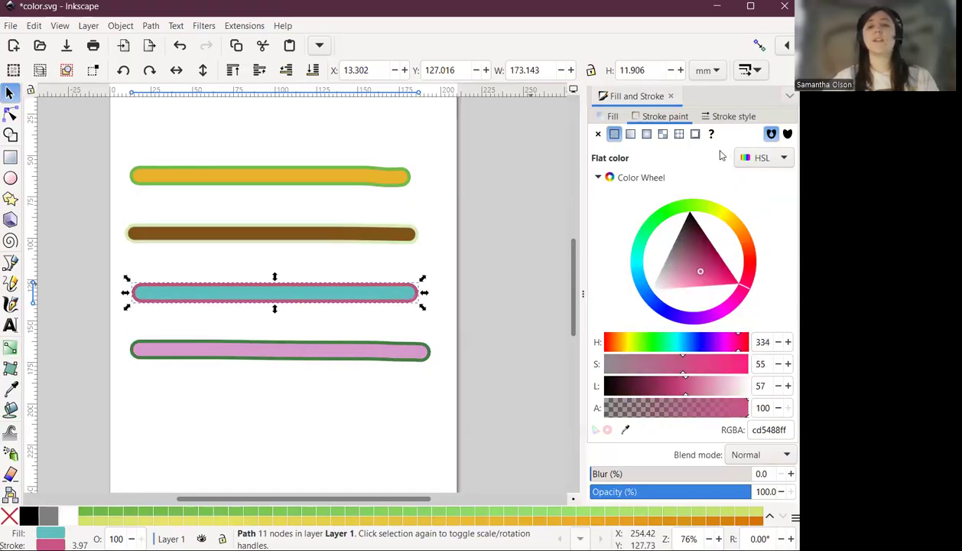
Display the top line's fill settings, collapse the color wheel, and review the available color models, keeping HSL
{"action": "left_click", "coordinate": [610, 119]}
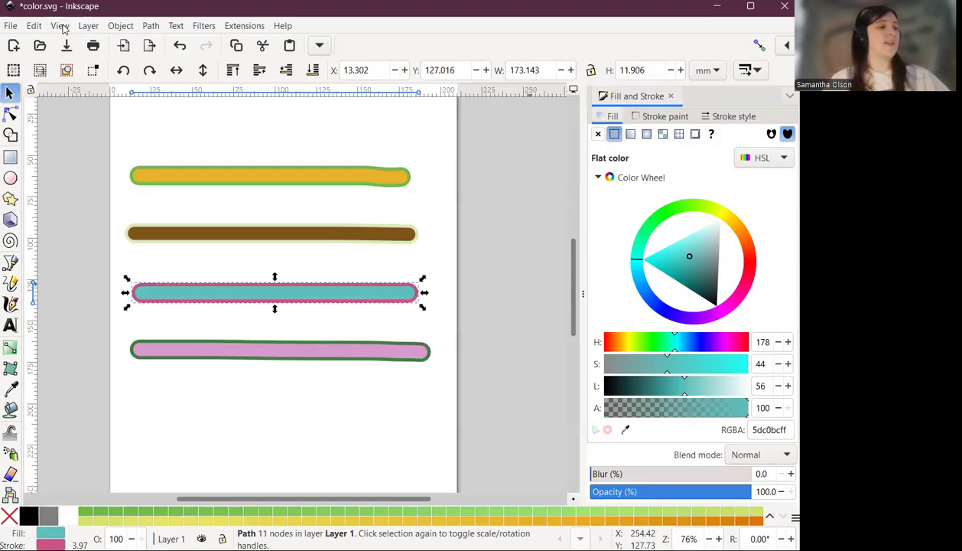
{"action": "left_click", "coordinate": [226, 175]}
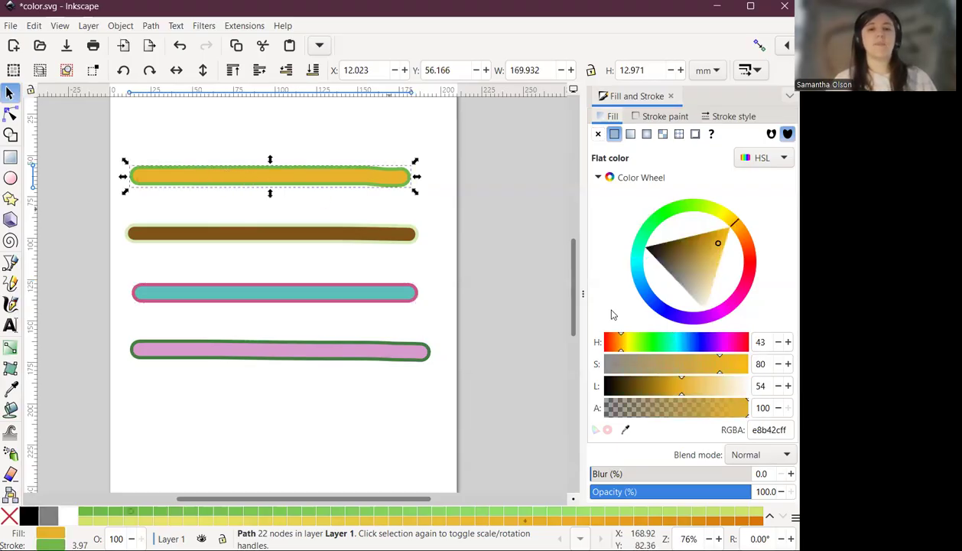
{"action": "left_click", "coordinate": [598, 178]}
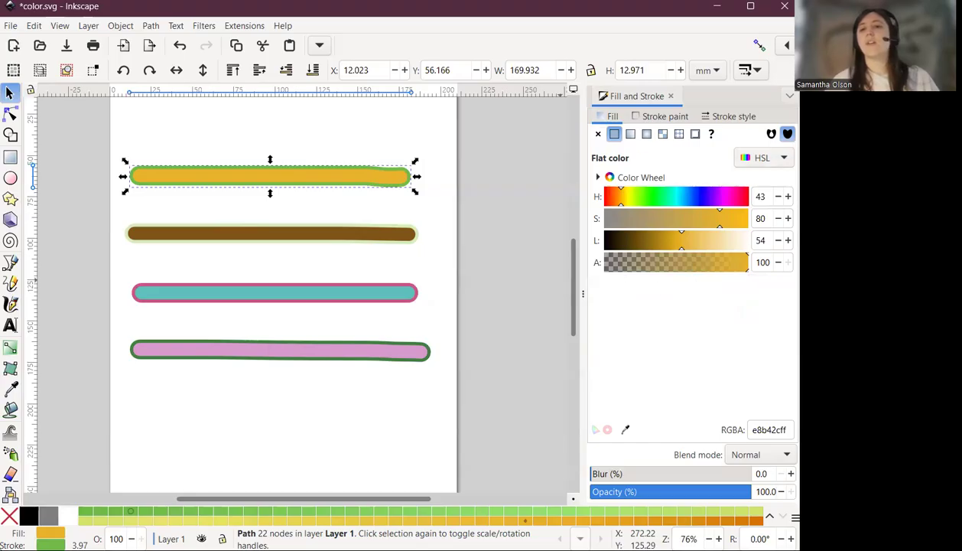
{"action": "left_click", "coordinate": [762, 157]}
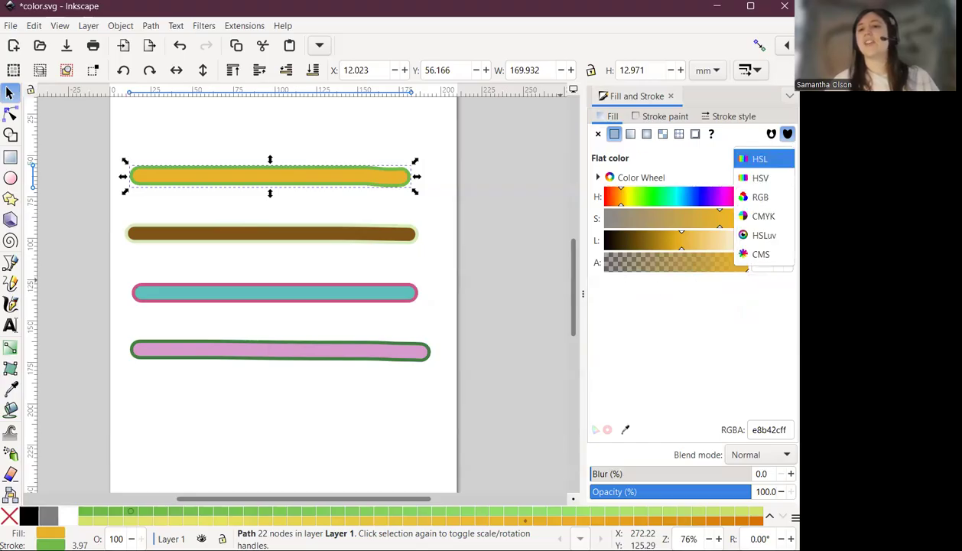
{"action": "left_click", "coordinate": [756, 160]}
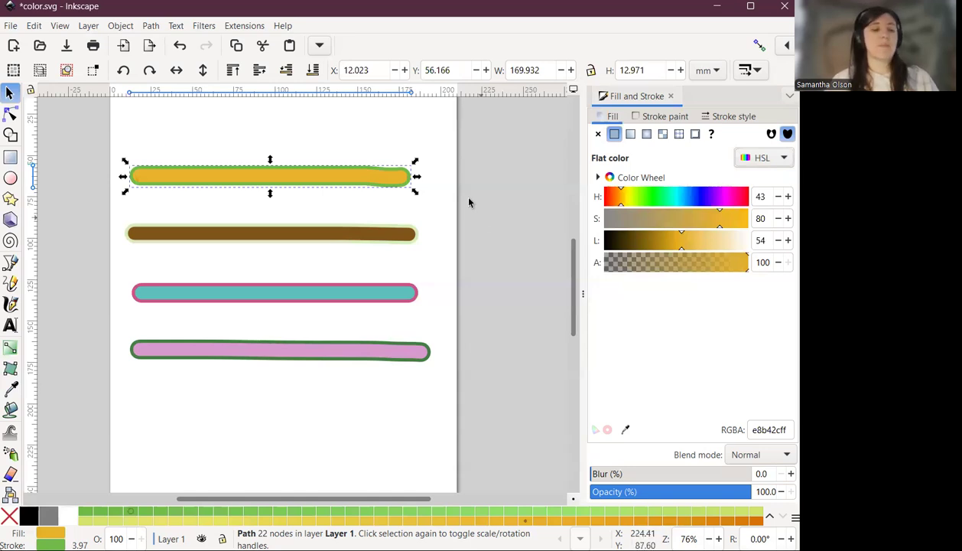
Try out the top line's fill alpha, keeping it at 100, and set its green stroke's alpha to 72
{"action": "scroll", "coordinate": [419, 194], "scroll_direction": "up", "scroll_amount": 1, "text": "ctrl"}
{"action": "scroll", "coordinate": [308, 170], "scroll_direction": "up", "scroll_amount": 1, "text": "ctrl"}
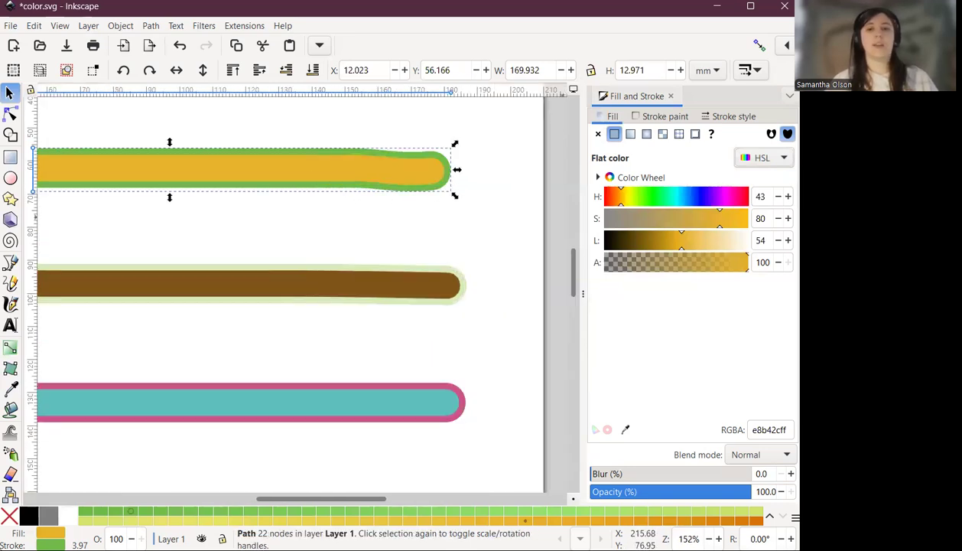
{"action": "left_click_drag", "start_coordinate": [747, 267], "coordinate": [770, 273]}
{"action": "left_click", "coordinate": [641, 119]}
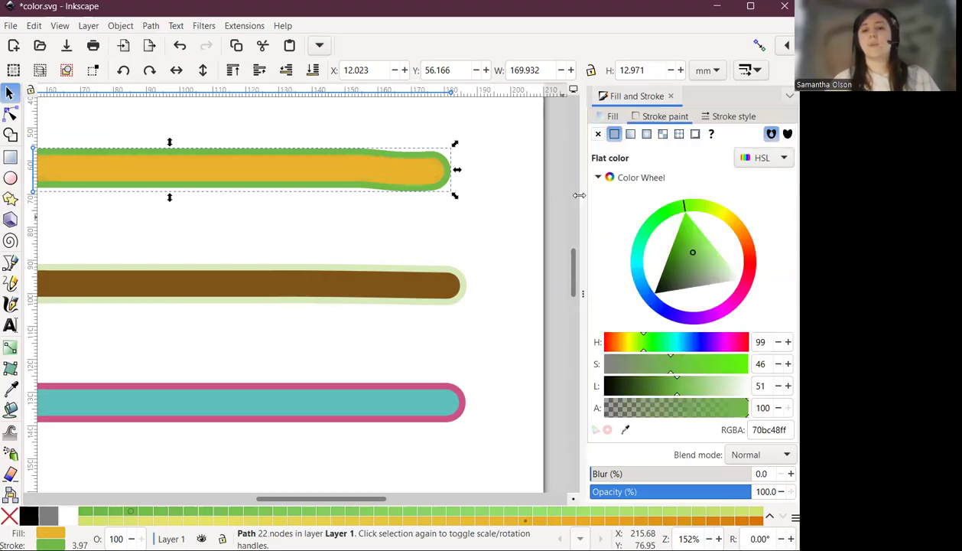
{"action": "left_click", "coordinate": [598, 177]}
{"action": "mouse_move", "coordinate": [733, 267]}
{"action": "left_mouse_down"}
{"action": "mouse_move", "coordinate": [658, 267]}
{"action": "mouse_move", "coordinate": [725, 273]}
{"action": "mouse_move", "coordinate": [710, 275]}
{"action": "left_mouse_up"}
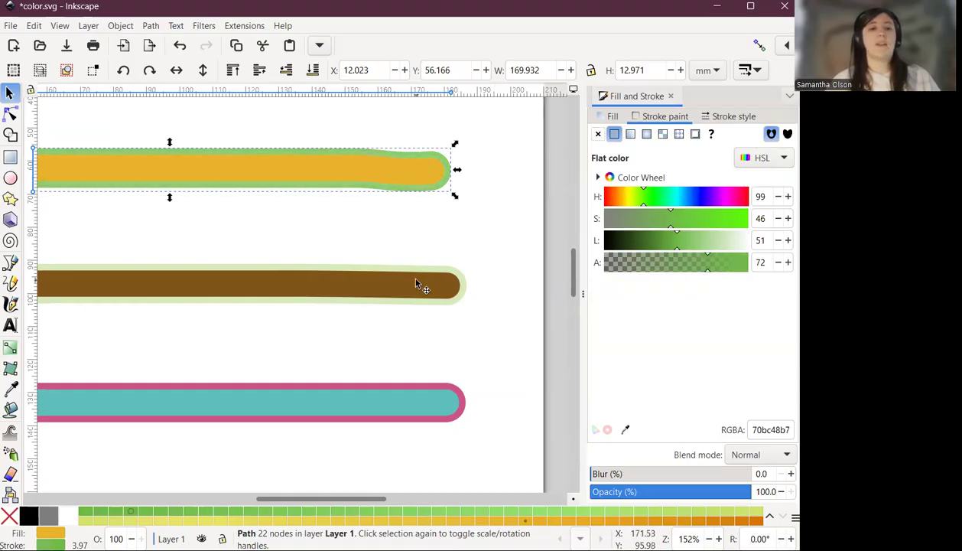
Move the brown line up so it overlaps the yellow line, and lower it behind the yellow line
{"action": "left_click_drag", "start_coordinate": [409, 276], "coordinate": [462, 155]}
{"action": "right_click", "coordinate": [461, 154]}
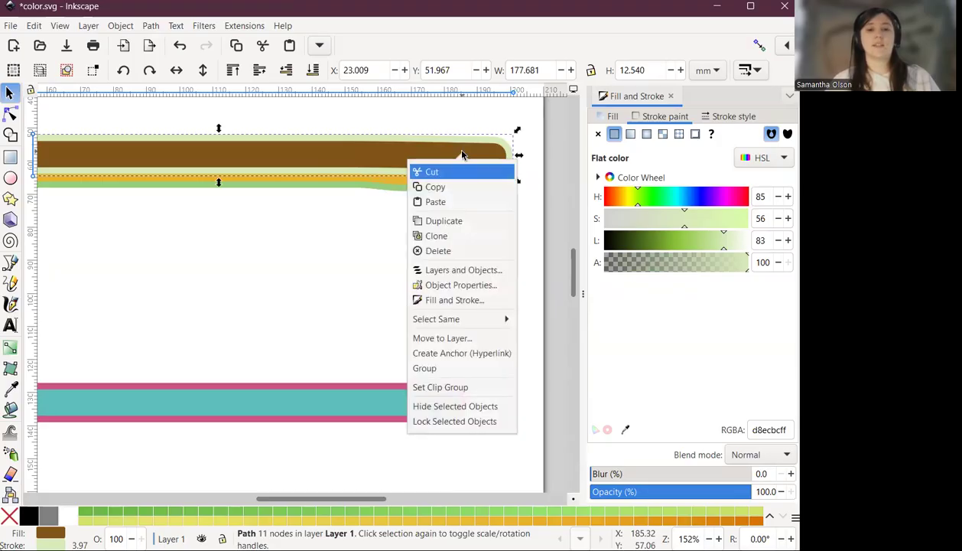
{"action": "left_click", "coordinate": [318, 160]}
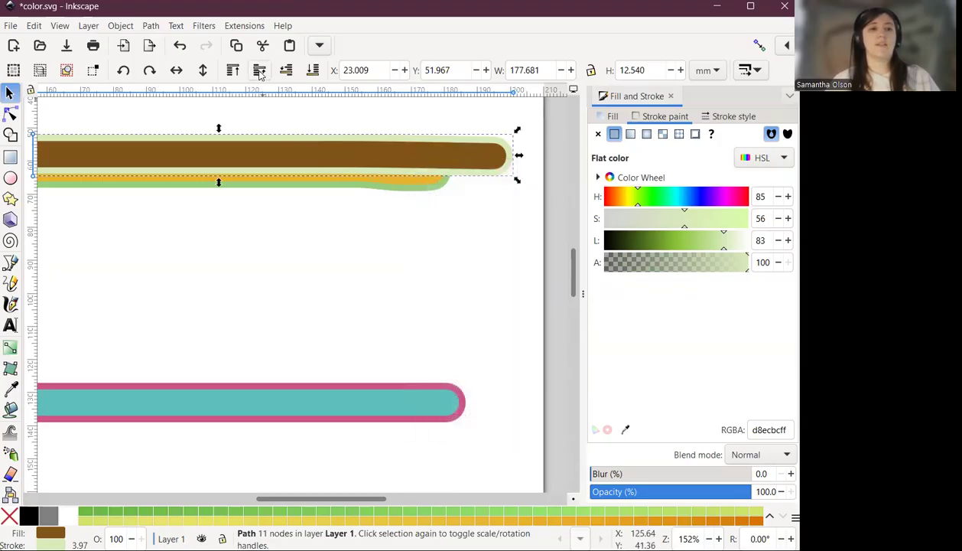
{"action": "left_click", "coordinate": [286, 71]}
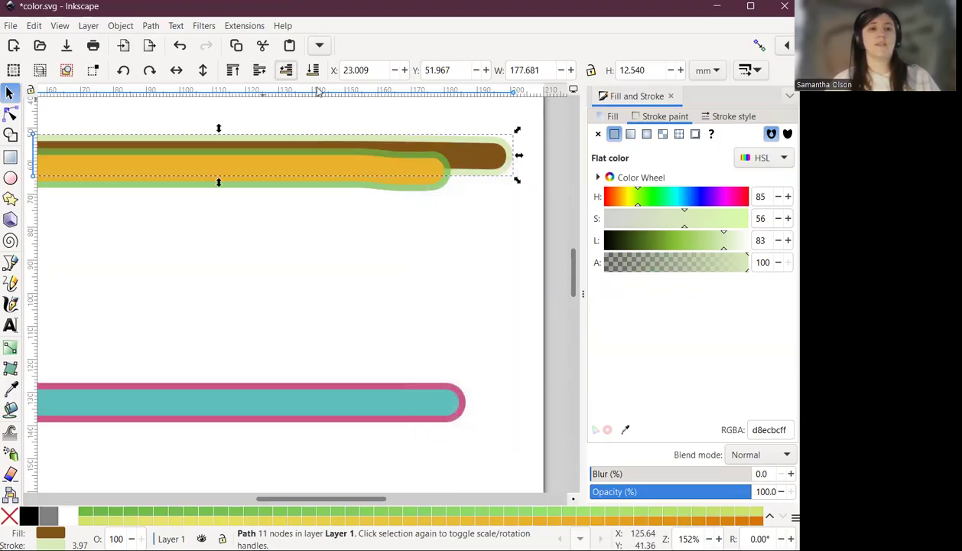
Set the yellow line's stroke alpha back to 100 and try out its fill alpha and overall opacity, returning both to 100
{"action": "left_click", "coordinate": [393, 187]}
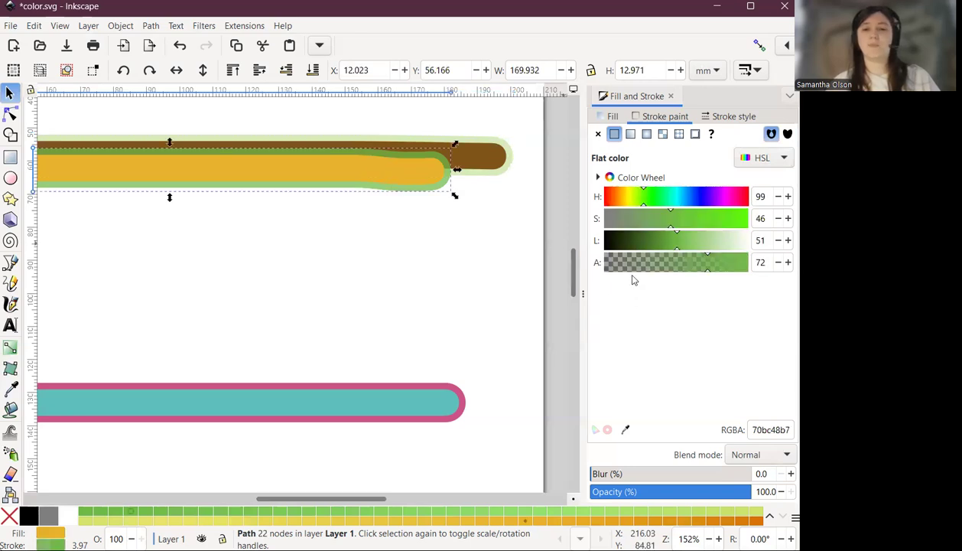
{"action": "mouse_move", "coordinate": [707, 269]}
{"action": "left_mouse_down"}
{"action": "mouse_move", "coordinate": [649, 264]}
{"action": "mouse_move", "coordinate": [726, 275]}
{"action": "mouse_move", "coordinate": [637, 274]}
{"action": "mouse_move", "coordinate": [731, 276]}
{"action": "mouse_move", "coordinate": [630, 269]}
{"action": "mouse_move", "coordinate": [774, 285]}
{"action": "left_mouse_up"}
{"action": "left_click", "coordinate": [612, 115]}
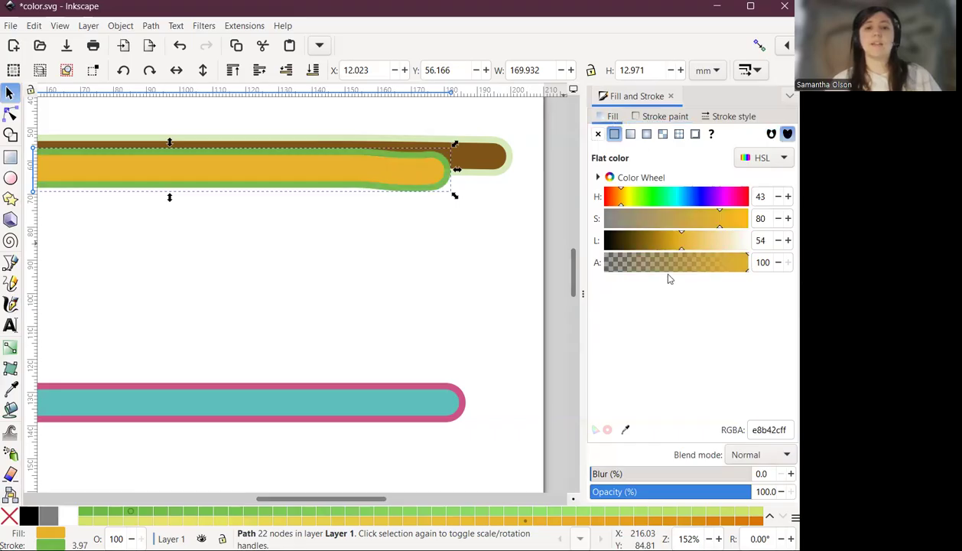
{"action": "left_click_drag", "start_coordinate": [721, 265], "coordinate": [762, 287]}
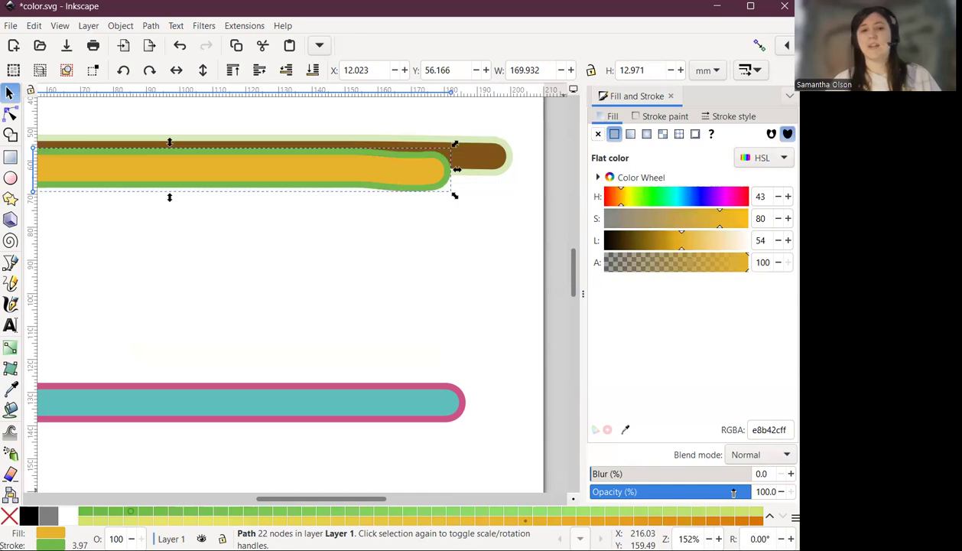
{"action": "mouse_move", "coordinate": [744, 491]}
{"action": "left_mouse_down"}
{"action": "mouse_move", "coordinate": [626, 492]}
{"action": "mouse_move", "coordinate": [753, 491]}
{"action": "left_mouse_up"}
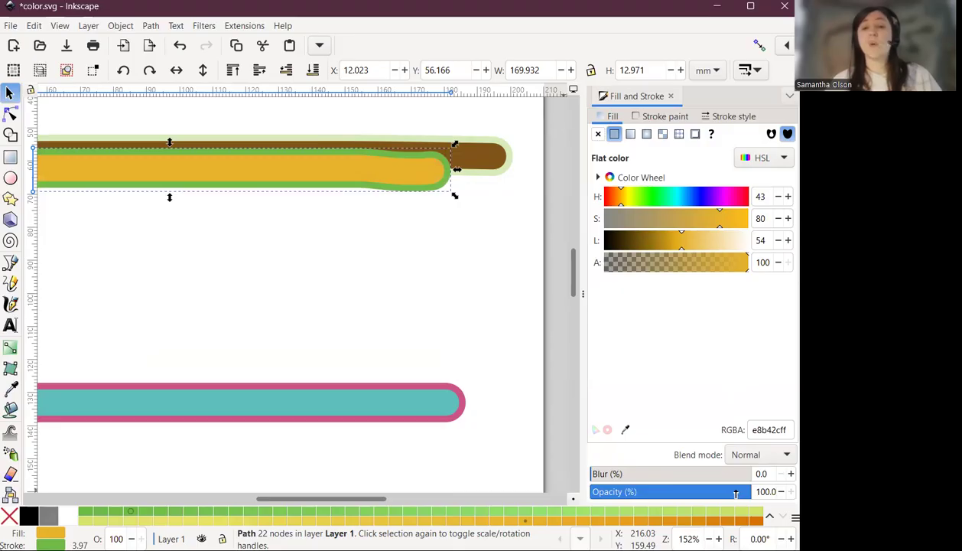
{"action": "left_click_drag", "start_coordinate": [736, 491], "coordinate": [771, 492]}
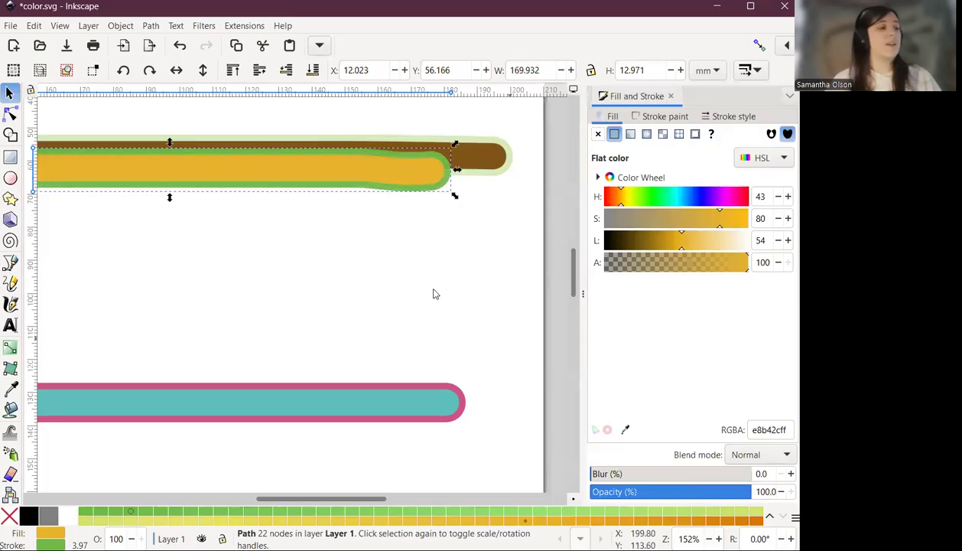
Separate the overlapping lines by moving the yellow one down above the teal line and the brown one up near the page's top
{"action": "left_click_drag", "start_coordinate": [285, 170], "coordinate": [297, 273]}
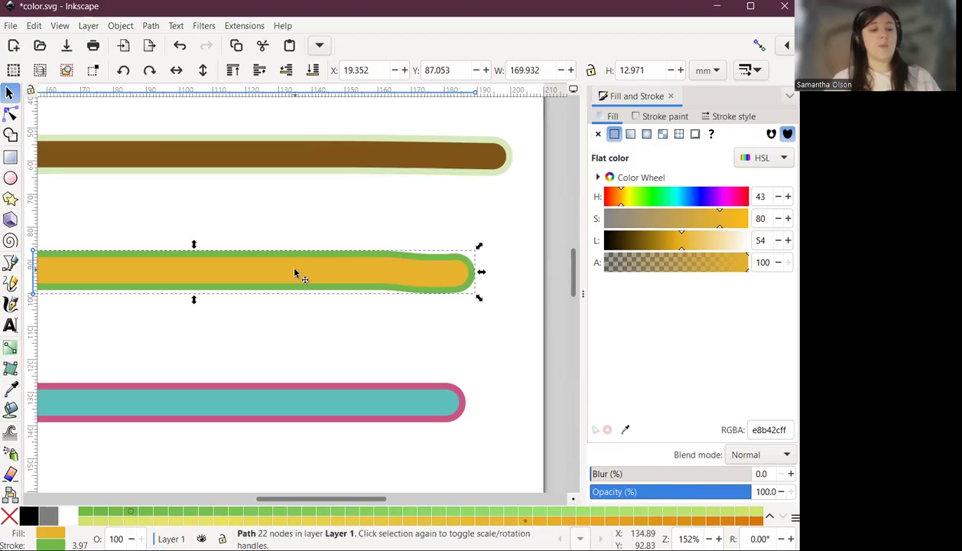
{"action": "scroll", "coordinate": [176, 277], "scroll_direction": "down", "scroll_amount": 2}
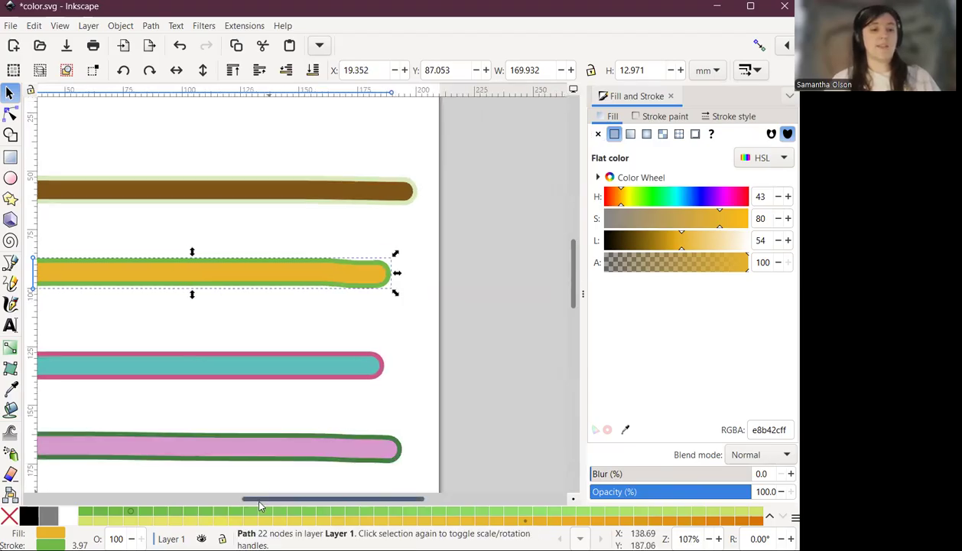
{"action": "scroll", "coordinate": [270, 497], "scroll_direction": "left", "scroll_amount": 4}
{"action": "left_click_drag", "start_coordinate": [337, 191], "coordinate": [319, 154]}
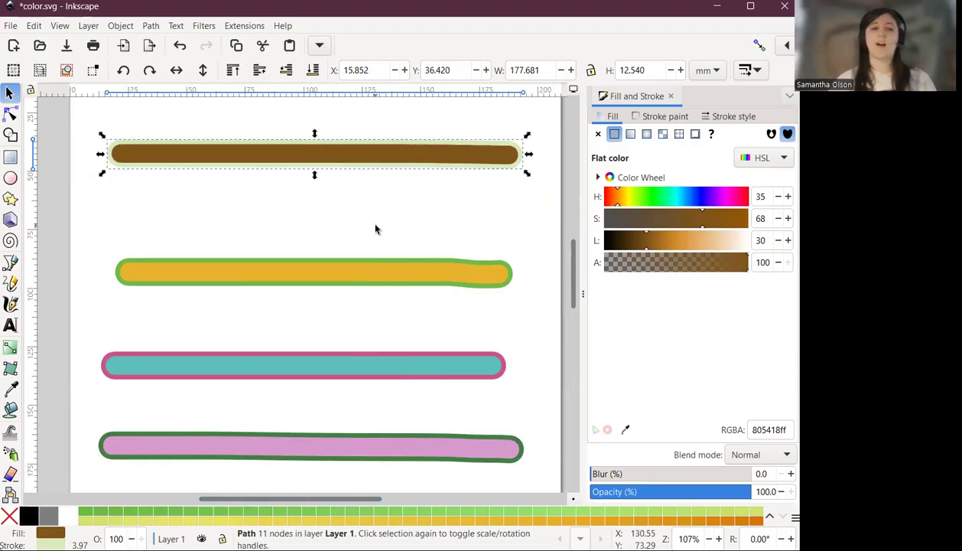
Set the yellow line's fill alpha to 71 and lower the alpha of the teal line's pink stroke
{"action": "left_click", "coordinate": [451, 277]}
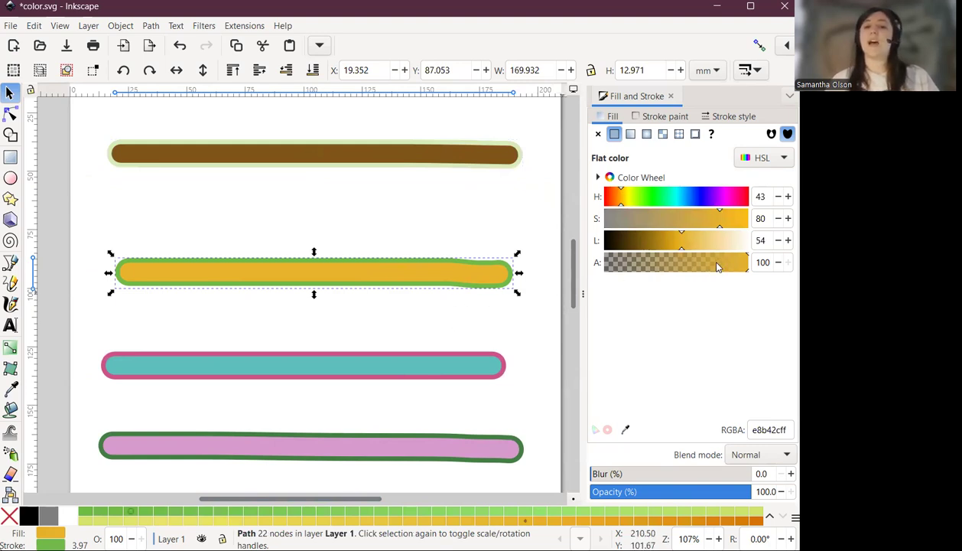
{"action": "left_click_drag", "start_coordinate": [718, 266], "coordinate": [707, 270]}
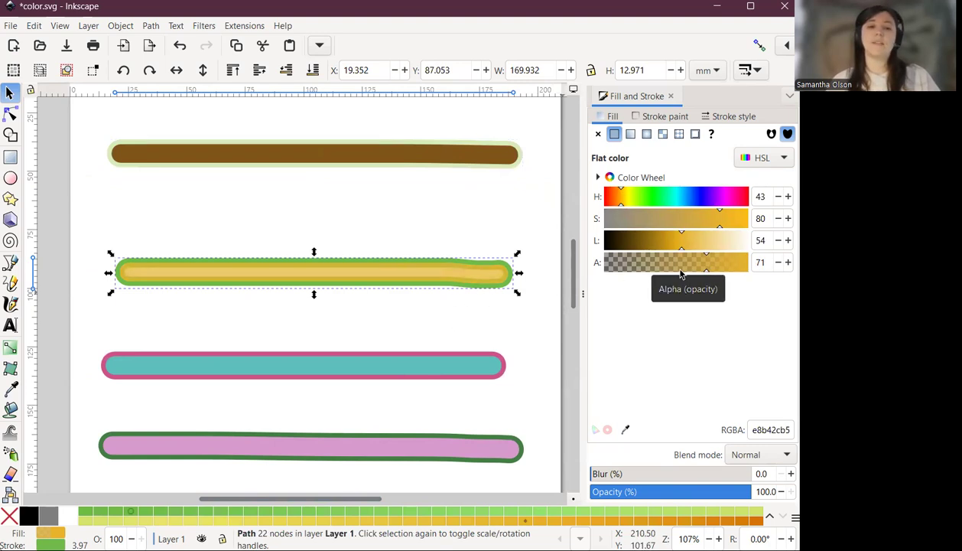
{"action": "left_click", "coordinate": [375, 370]}
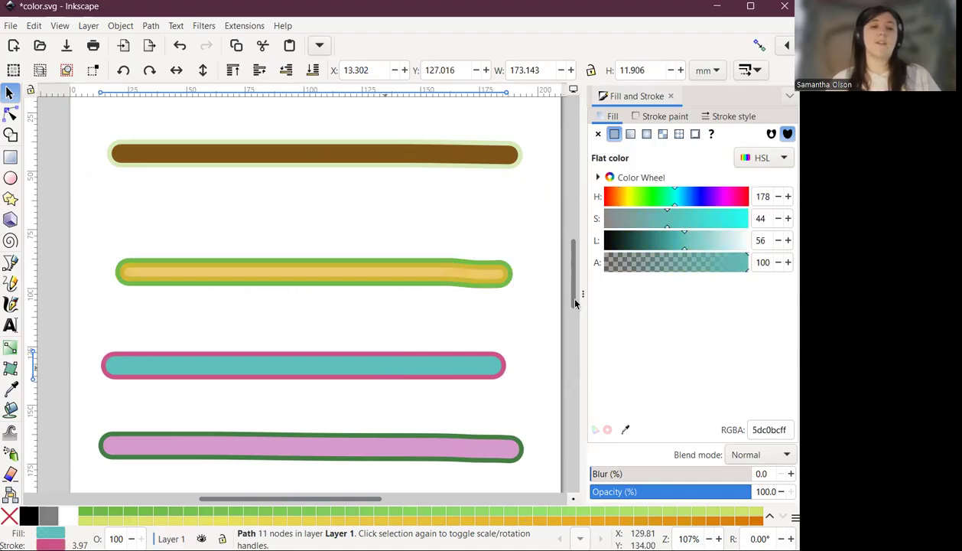
{"action": "left_click", "coordinate": [658, 117]}
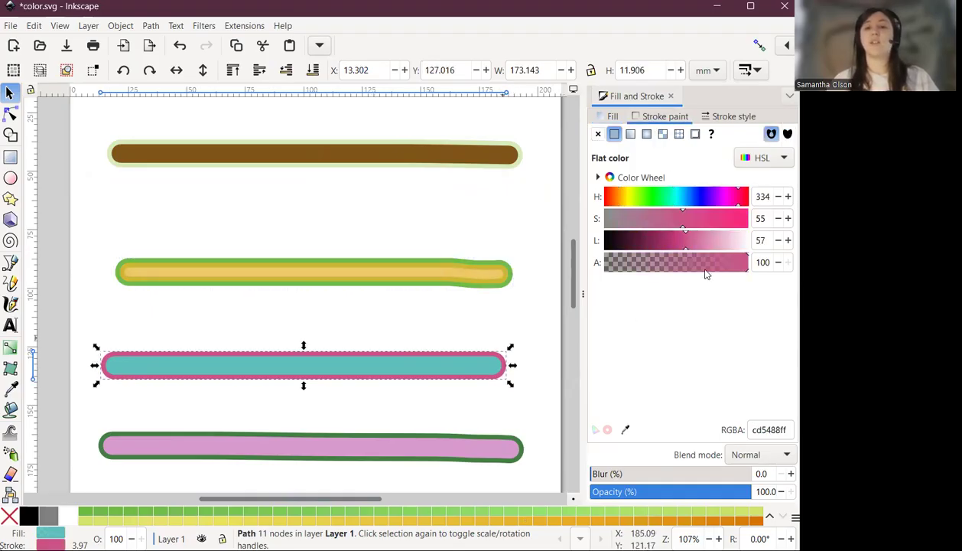
{"action": "left_click", "coordinate": [683, 268]}
{"action": "left_click_drag", "start_coordinate": [644, 271], "coordinate": [673, 273]}
Set the bottom line's overall opacity to 40.6% and deselect it
{"action": "left_click", "coordinate": [454, 449]}
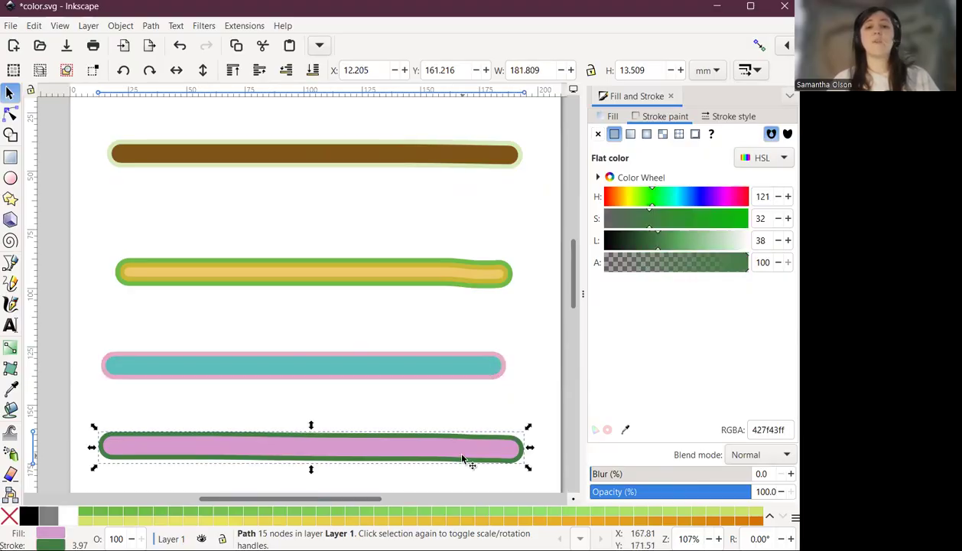
{"action": "left_click_drag", "start_coordinate": [719, 488], "coordinate": [653, 494]}
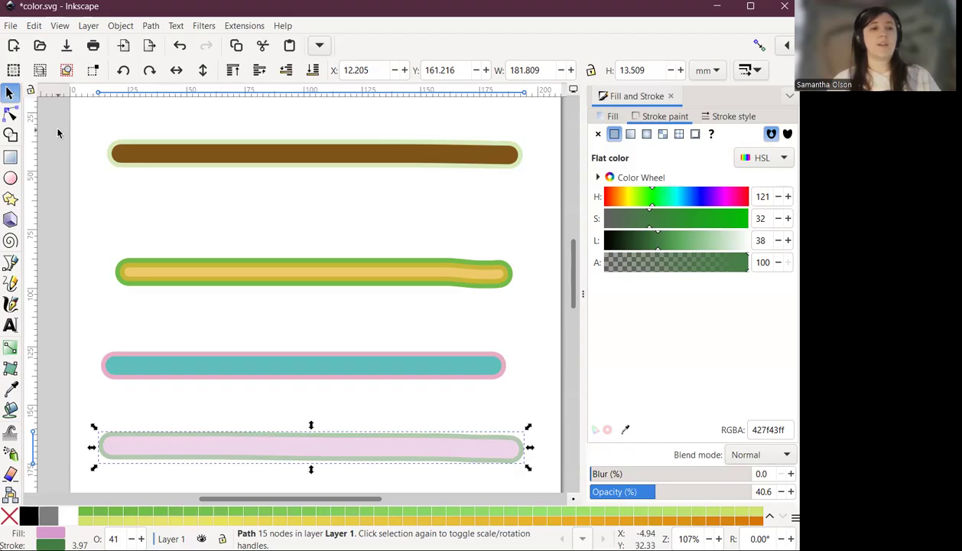
{"action": "left_click", "coordinate": [176, 208]}
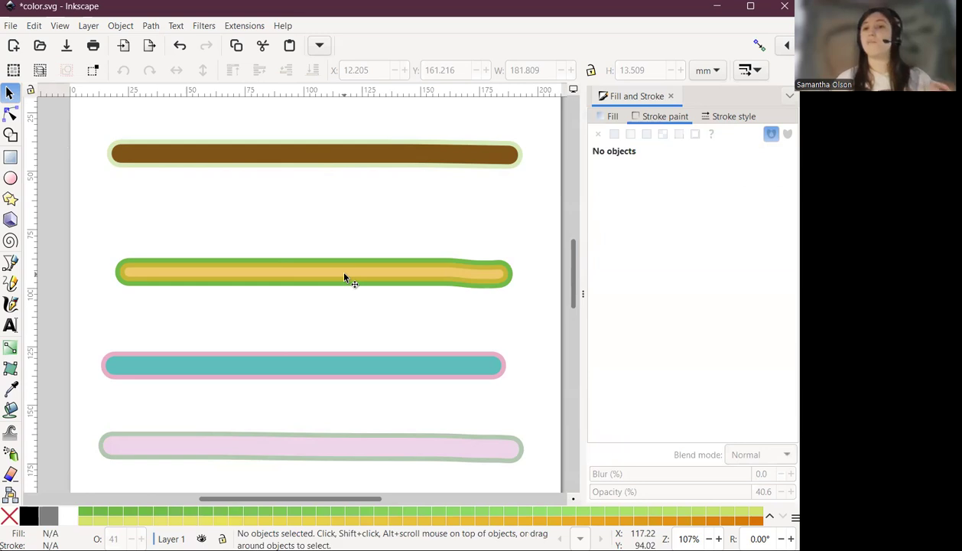
Try a blur of 29.2% on the brown line and return its blur to 0
{"action": "left_click", "coordinate": [394, 151]}
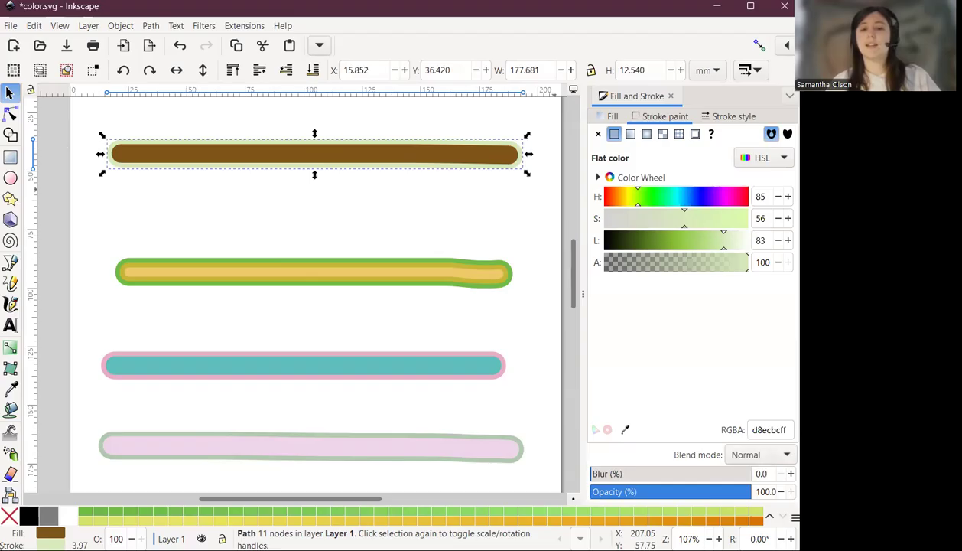
{"action": "left_click_drag", "start_coordinate": [601, 476], "coordinate": [637, 483]}
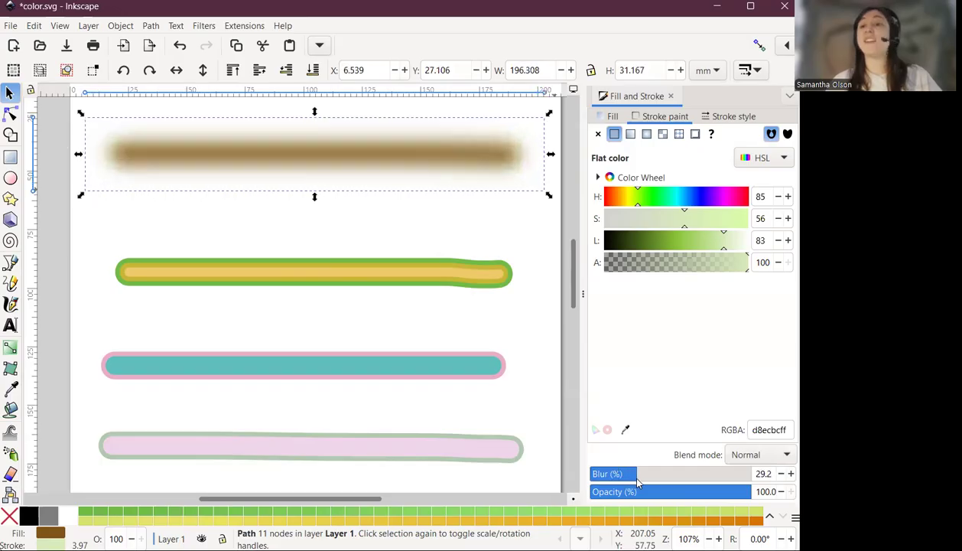
{"action": "left_click_drag", "start_coordinate": [636, 475], "coordinate": [555, 463]}
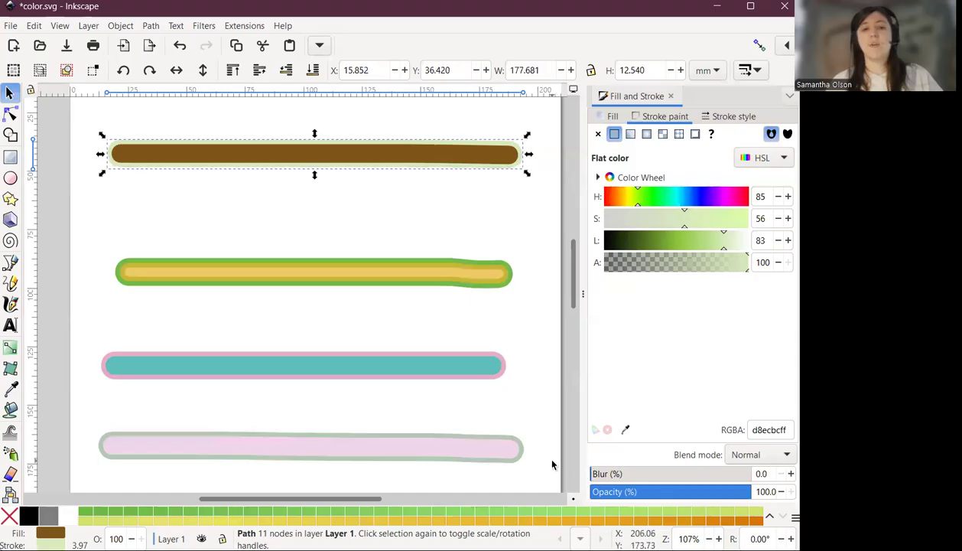
Blur the yellow and teal lines, set the bottom line's blur to 23.8%, and clear the selection
{"action": "left_click", "coordinate": [408, 272]}
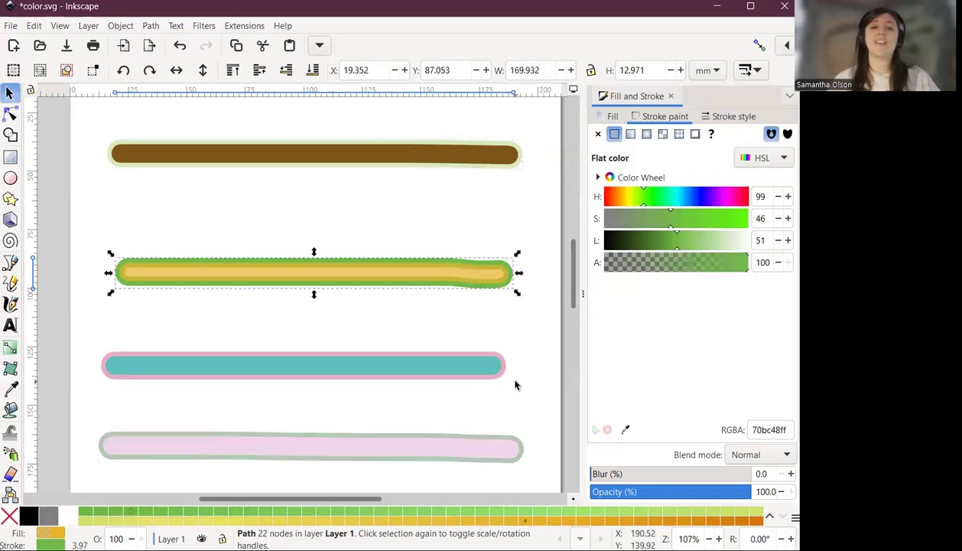
{"action": "left_click", "coordinate": [595, 474]}
{"action": "mouse_move", "coordinate": [595, 474]}
{"action": "left_mouse_down"}
{"action": "mouse_move", "coordinate": [643, 474]}
{"action": "mouse_move", "coordinate": [628, 475]}
{"action": "left_mouse_up"}
{"action": "left_click", "coordinate": [484, 380]}
{"action": "left_click", "coordinate": [489, 450]}
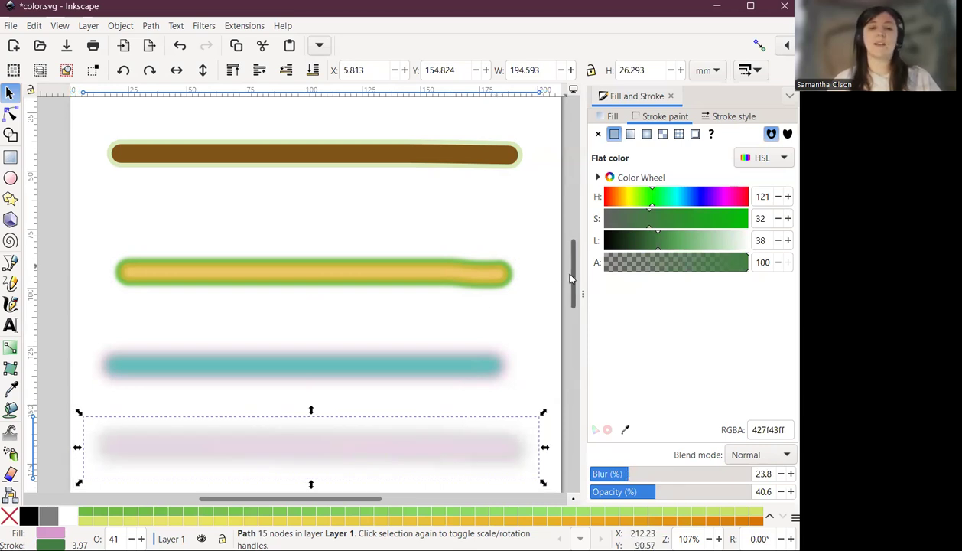
{"action": "scroll", "coordinate": [569, 282], "scroll_direction": "down", "scroll_amount": 1}
{"action": "scroll", "coordinate": [570, 283], "scroll_direction": "up", "scroll_amount": 1}
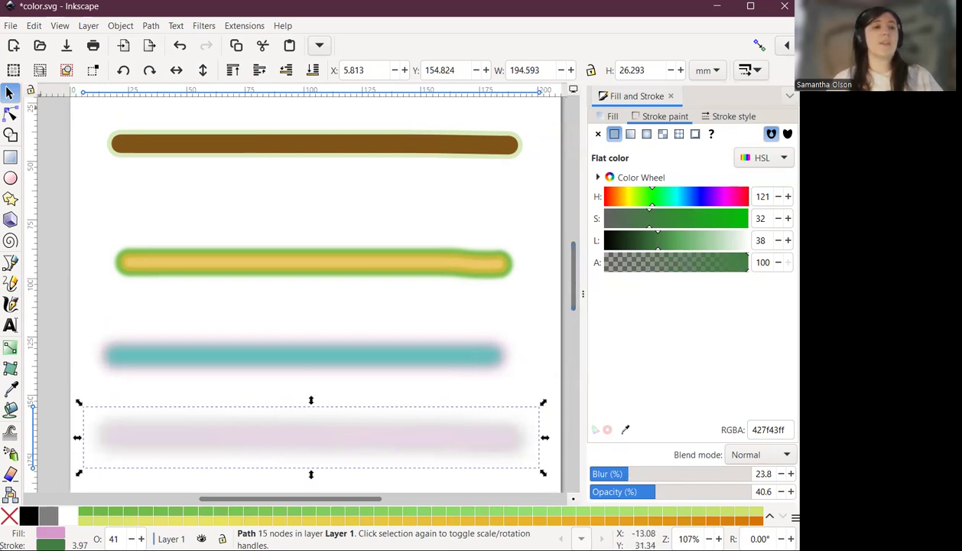
{"action": "left_click", "coordinate": [103, 225]}
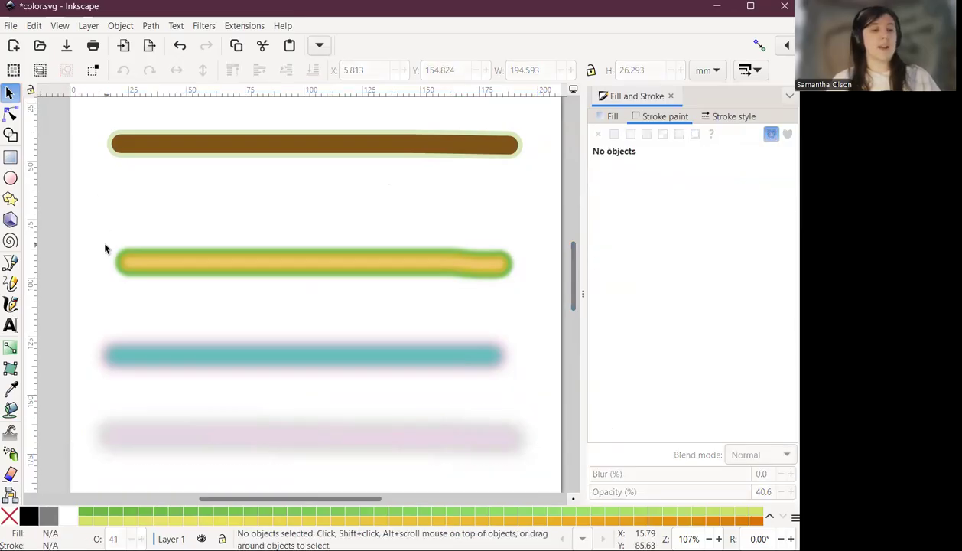